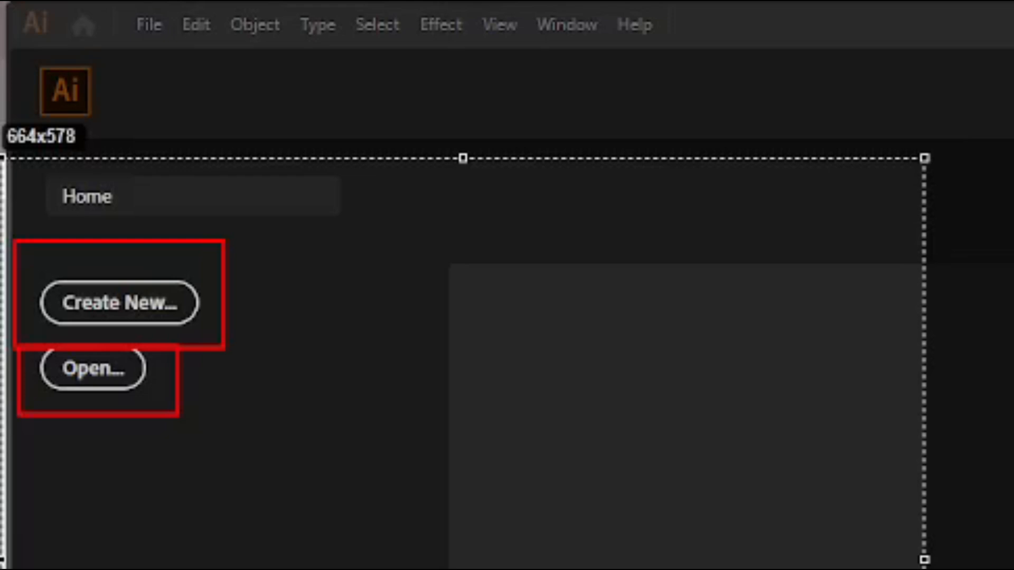
# Start setting up a new document and name it "logo design"
pyautogui.click(124, 317)
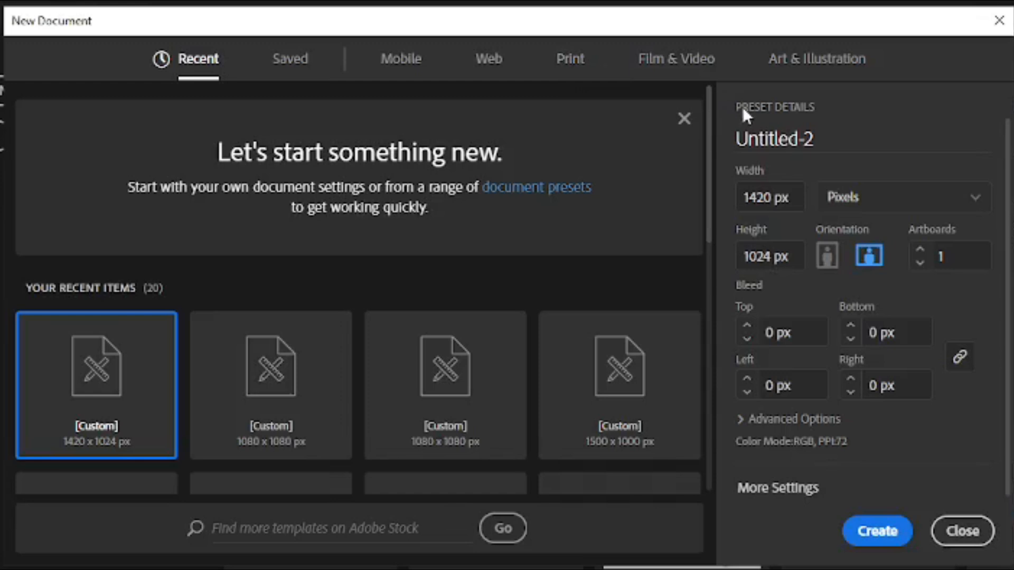
pyautogui.click(834, 141)
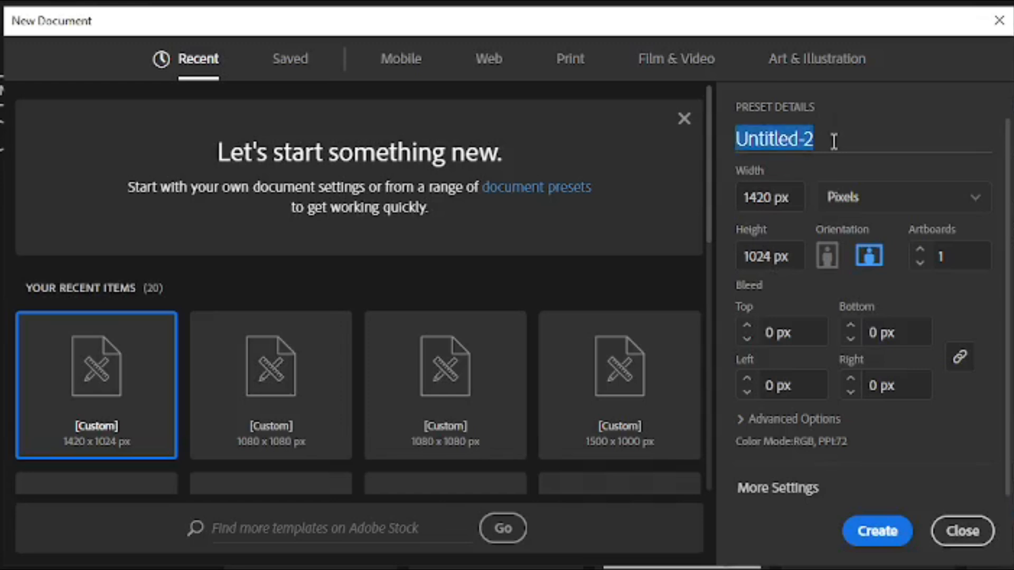
pyautogui.press('BackSpace')
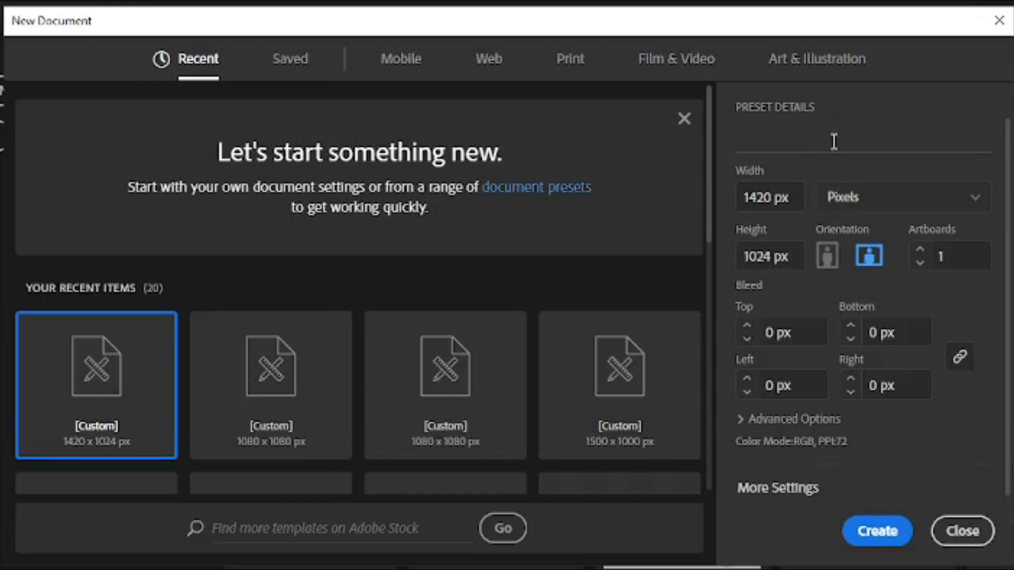
pyautogui.write('logo des')
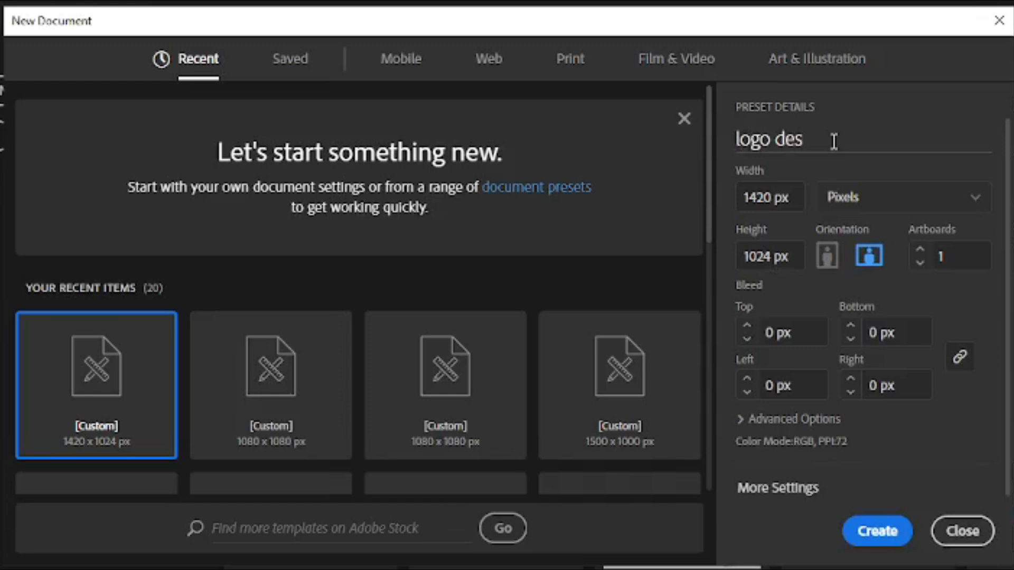
pyautogui.write('ign')
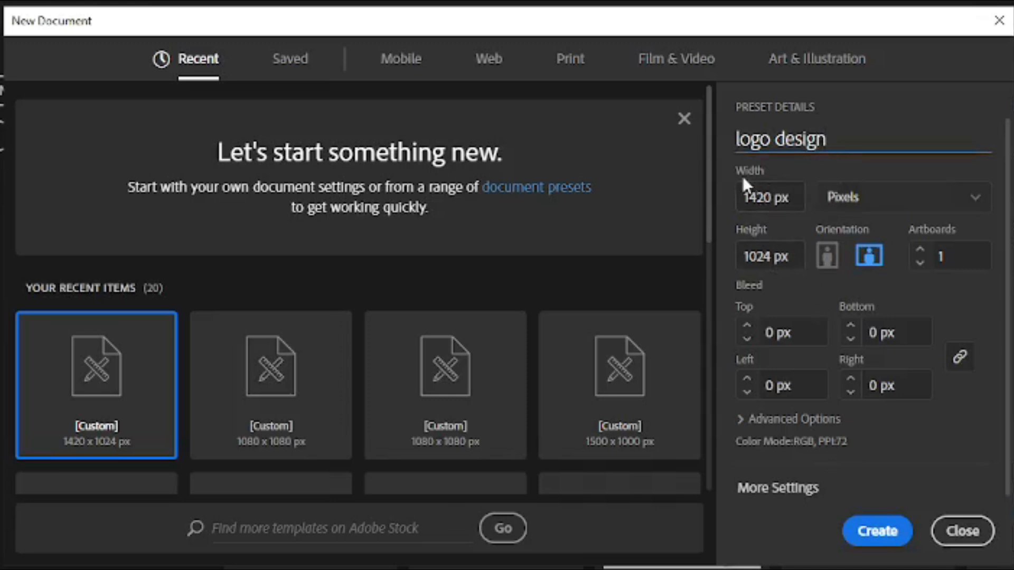
# Set the document's width and height to 1080 px each, with pixels as the unit
pyautogui.click(776, 203)
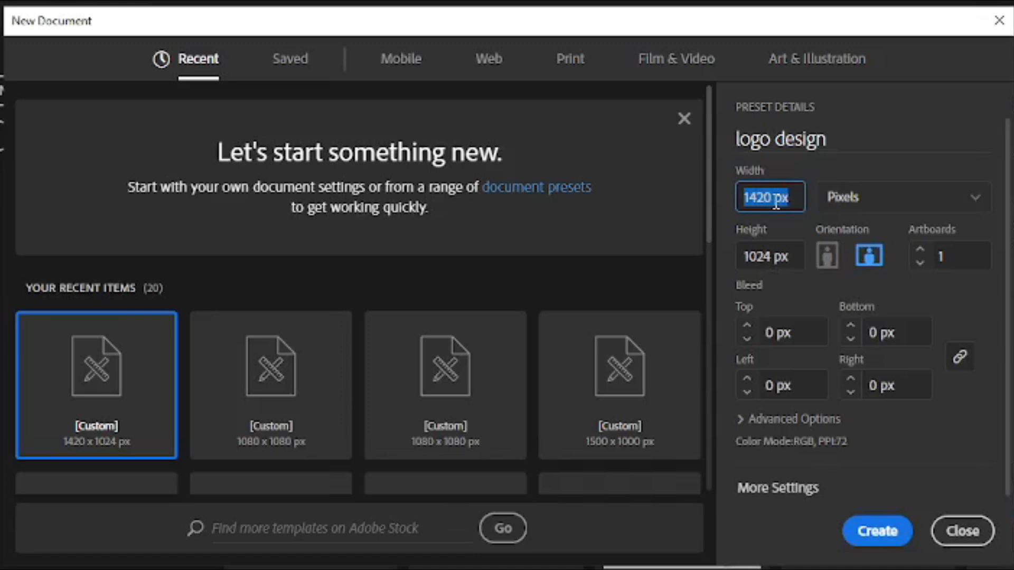
pyautogui.press('BackSpace')
pyautogui.write('1080')
pyautogui.click(771, 257)
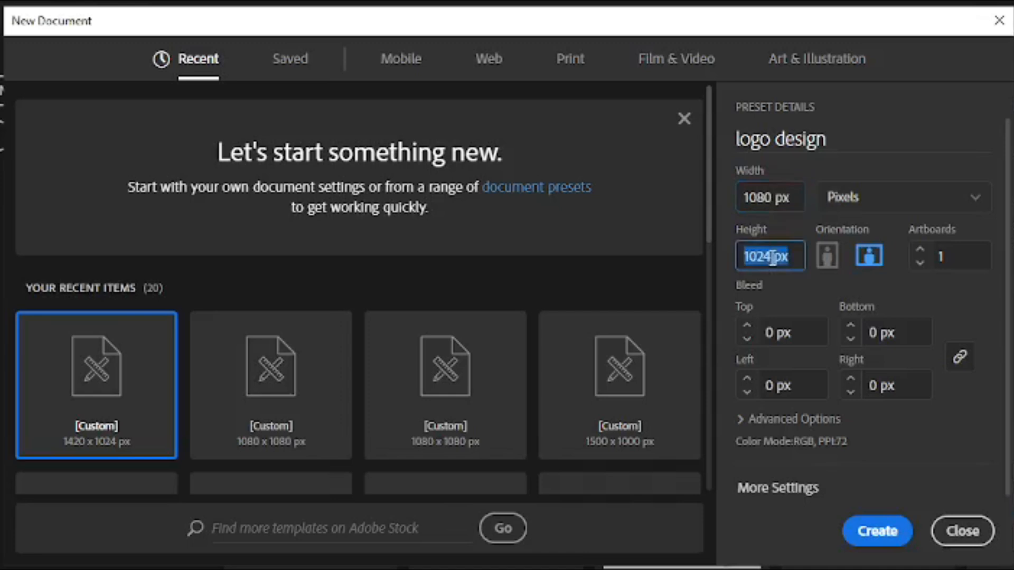
pyautogui.press('BackSpace')
pyautogui.write('1080')
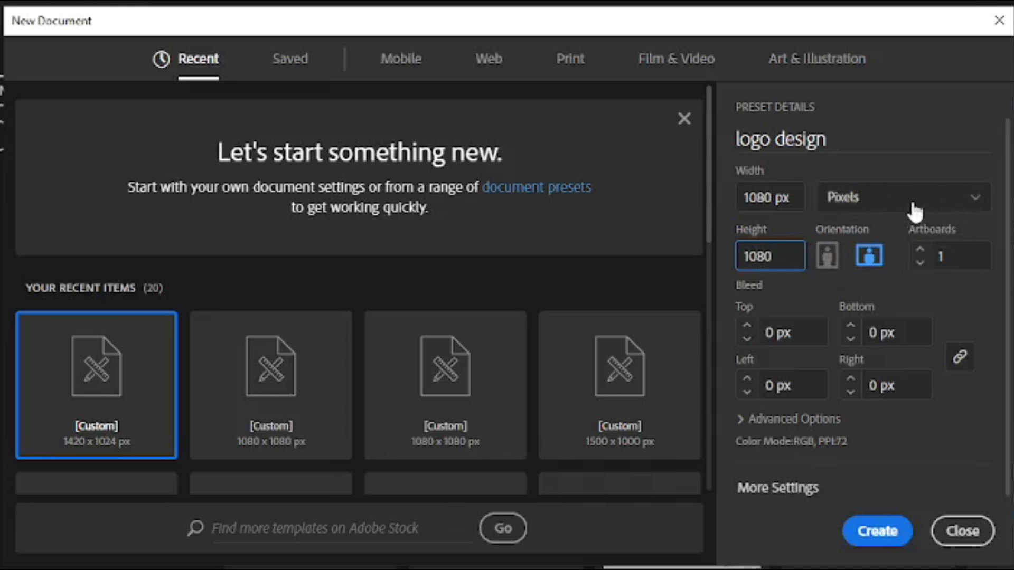
pyautogui.click(975, 200)
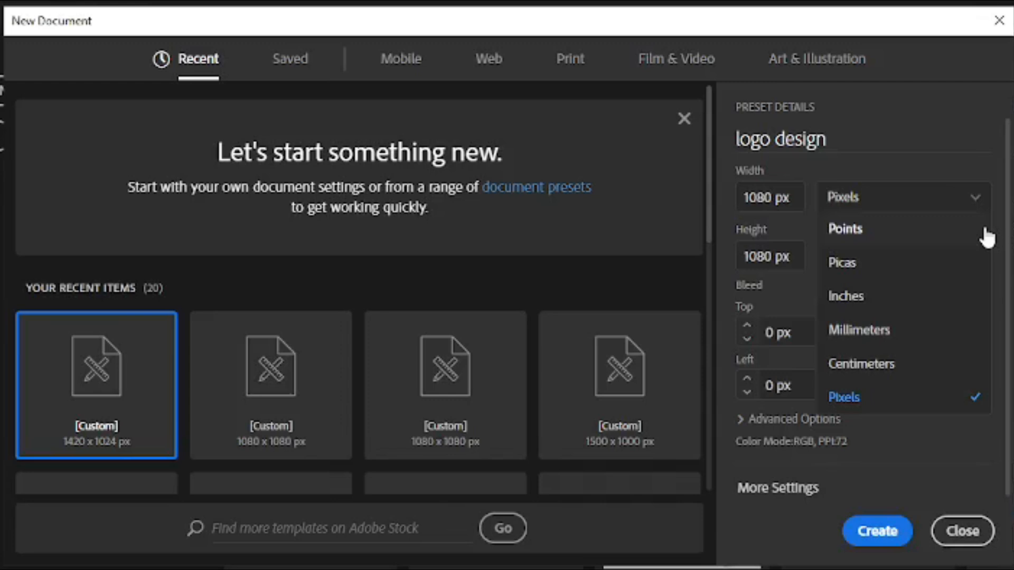
pyautogui.click(858, 402)
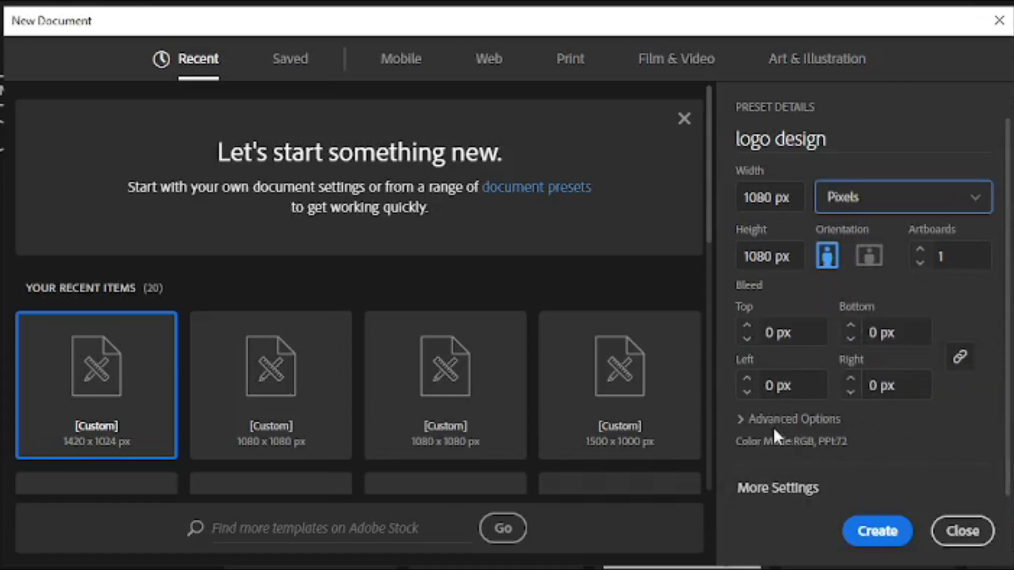
# Choose CMYK Color mode and High (300 ppi) raster effects, and create the document with its whole artboard in view
pyautogui.click(745, 422)
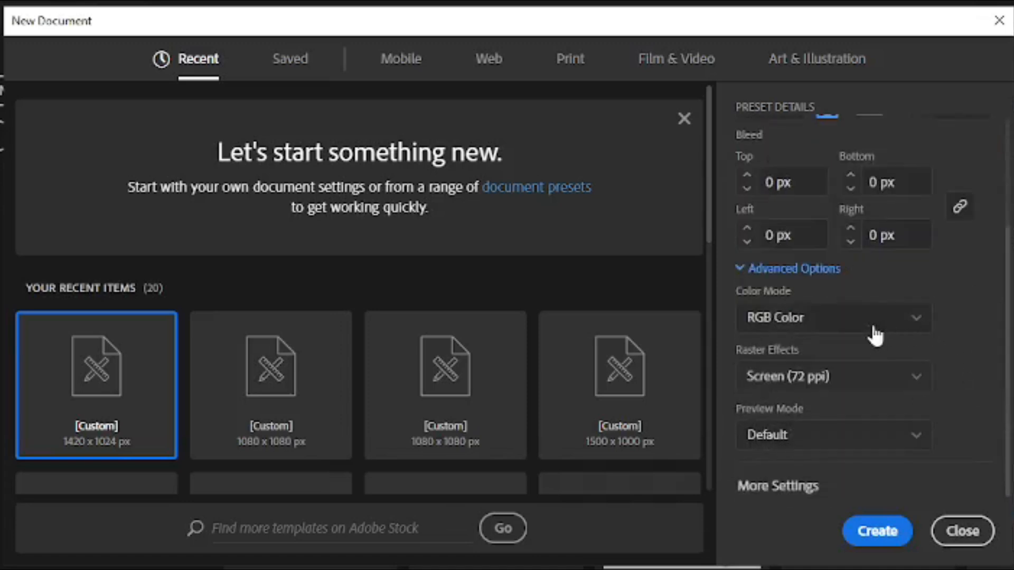
pyautogui.click(918, 326)
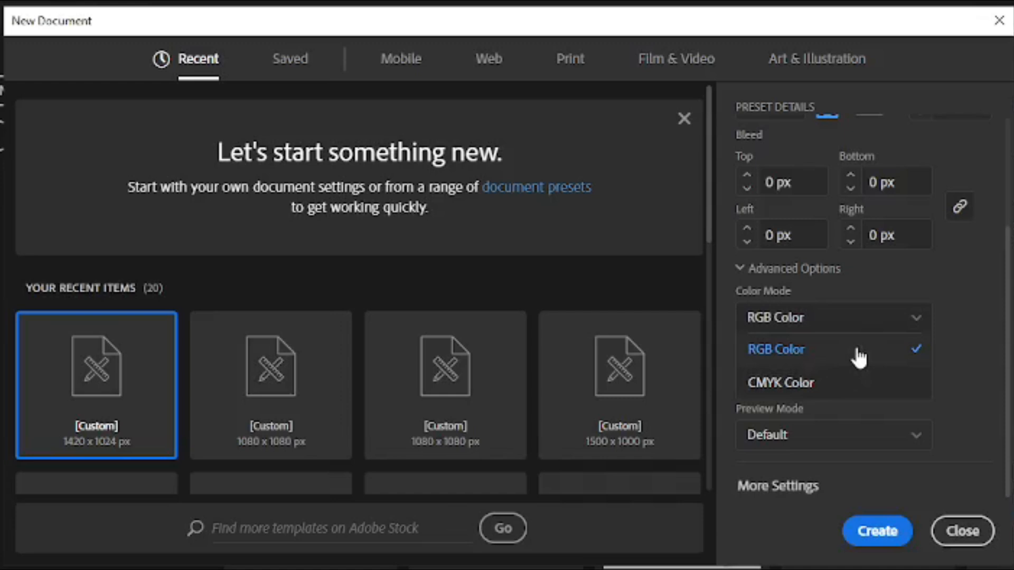
pyautogui.click(852, 359)
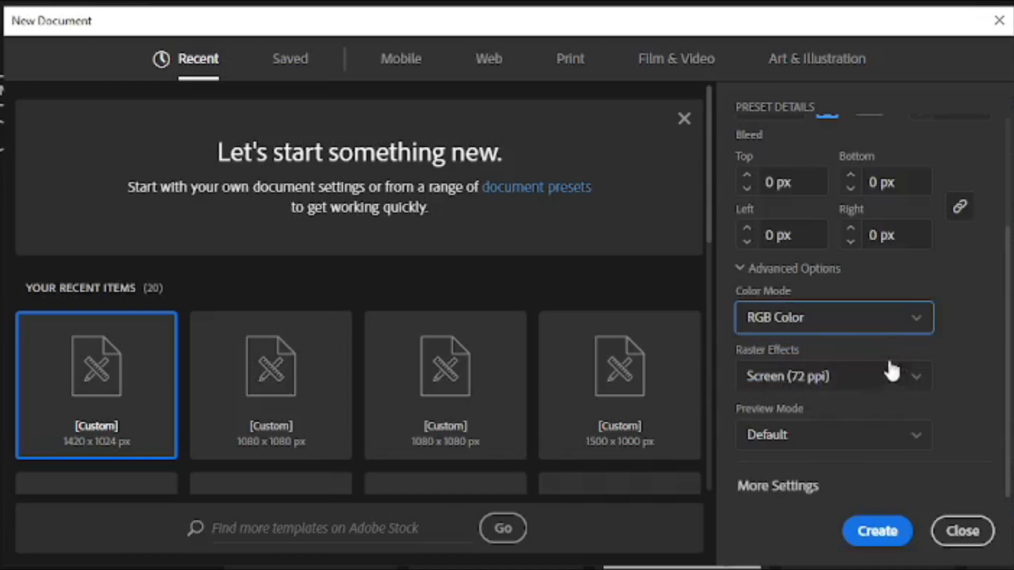
pyautogui.click(916, 327)
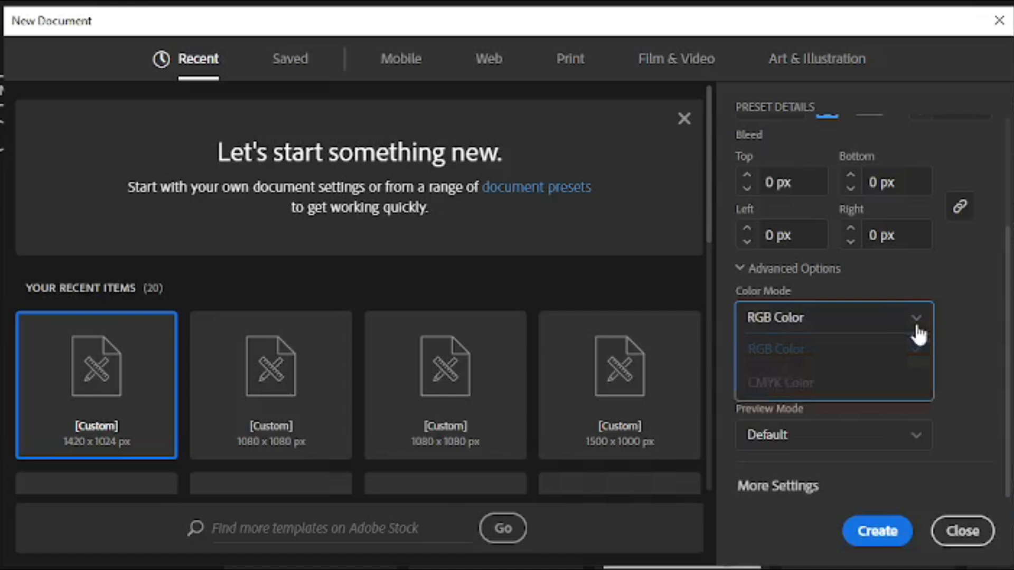
pyautogui.click(808, 383)
pyautogui.click(911, 376)
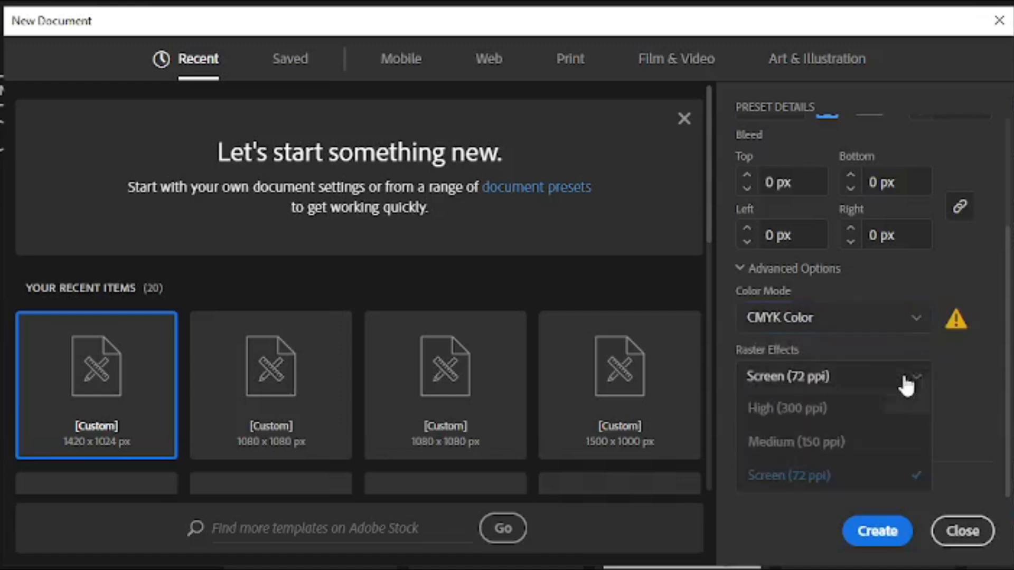
pyautogui.click(808, 413)
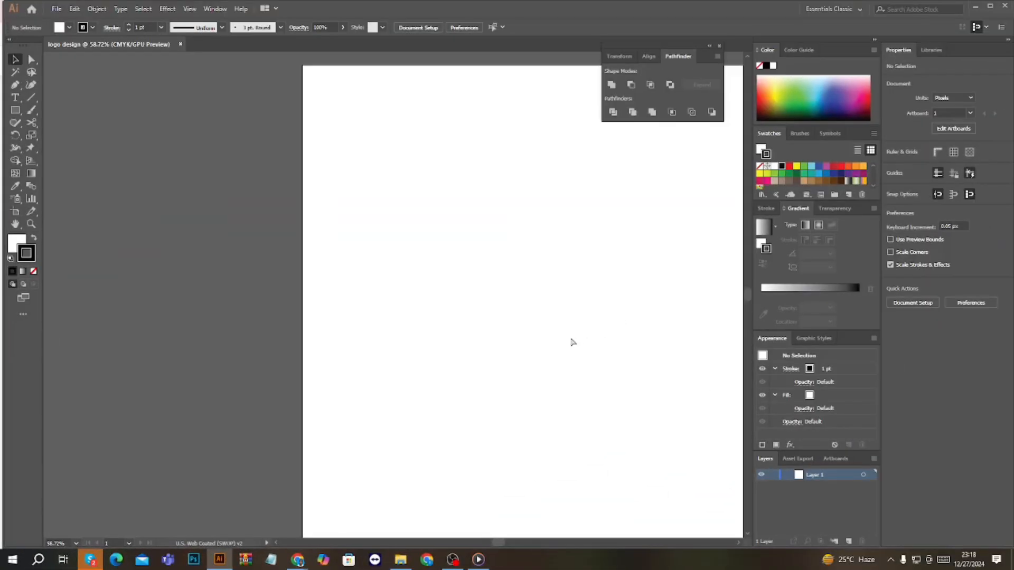
pyautogui.hotkey('ctrl', '0')
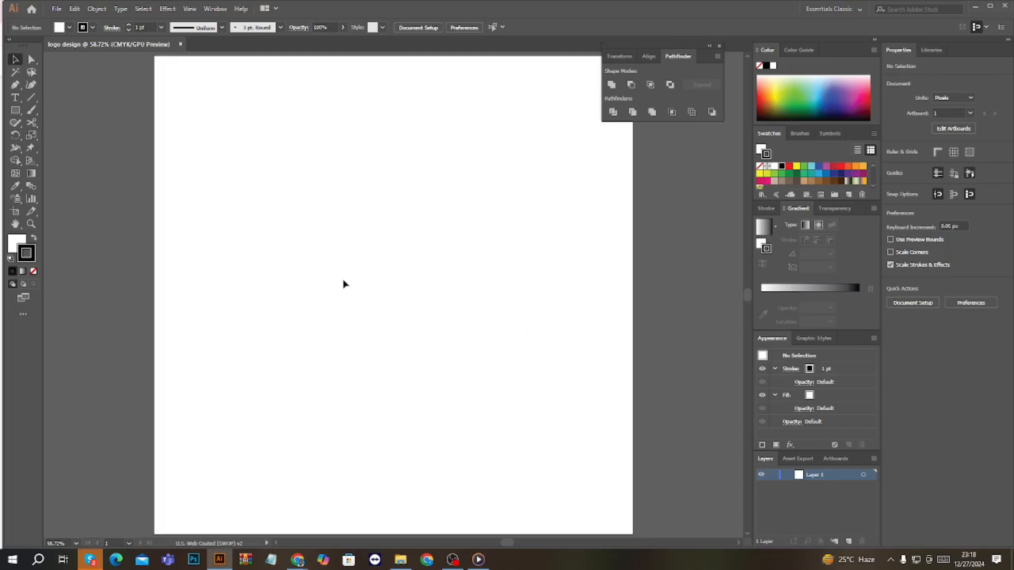
pyautogui.press('super+shift+s')
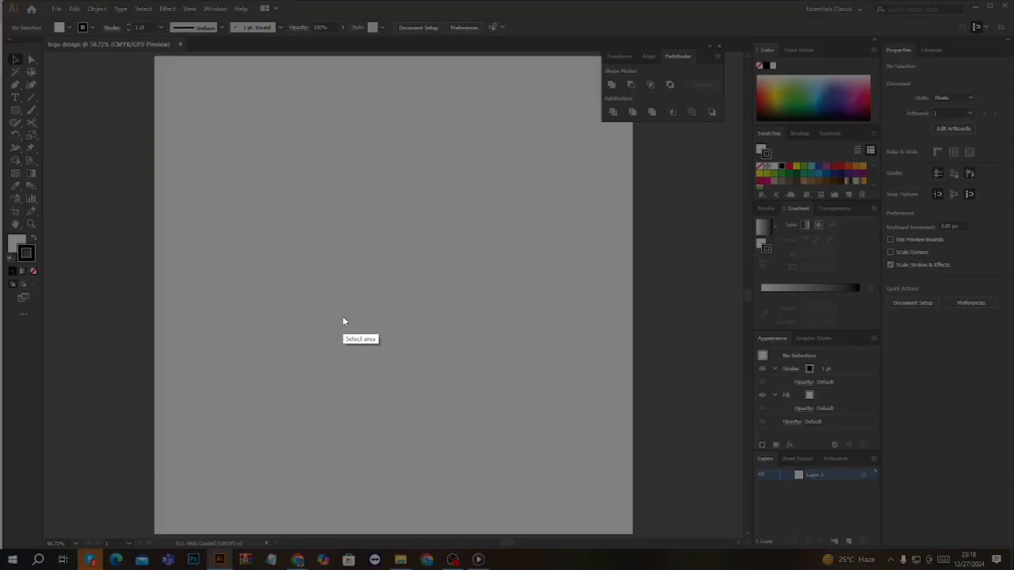
pyautogui.moveTo(2, 29)
pyautogui.mouseDown()
pyautogui.moveTo(65, 209)
pyautogui.moveTo(163, 341)
pyautogui.moveTo(132, 373)
pyautogui.mouseUp()
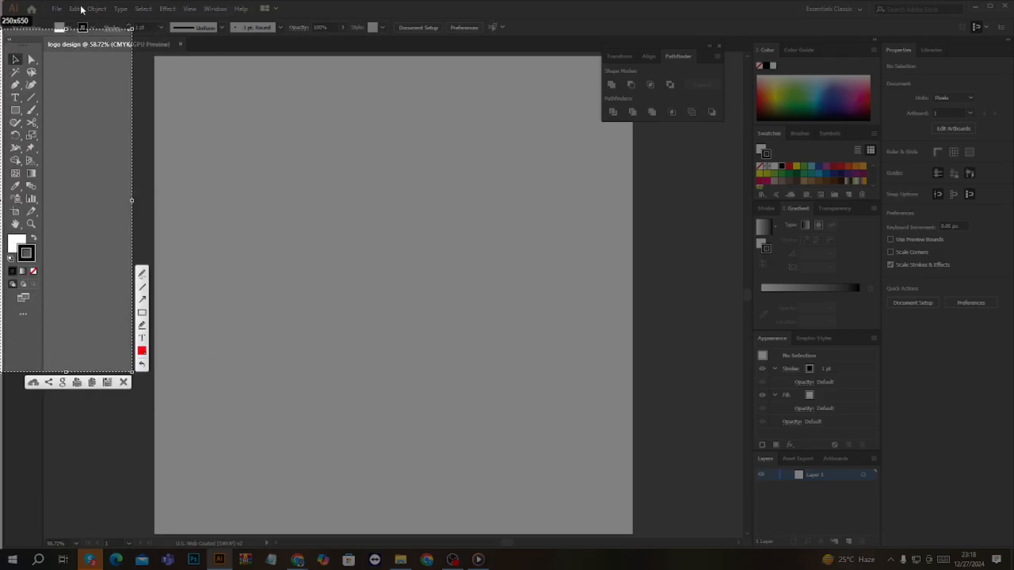
pyautogui.click(39, 2)
pyautogui.moveTo(39, 2)
pyautogui.mouseDown()
pyautogui.moveTo(67, 29)
pyautogui.moveTo(194, 57)
pyautogui.moveTo(522, 62)
pyautogui.mouseUp()
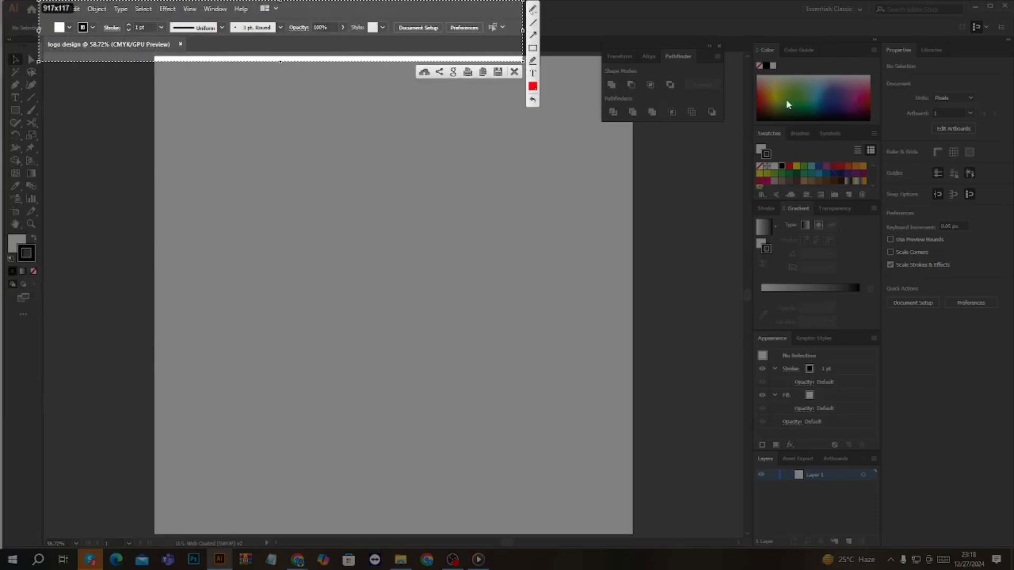
pyautogui.moveTo(741, 45)
pyautogui.mouseDown()
pyautogui.moveTo(901, 398)
pyautogui.moveTo(1006, 520)
pyautogui.mouseUp()
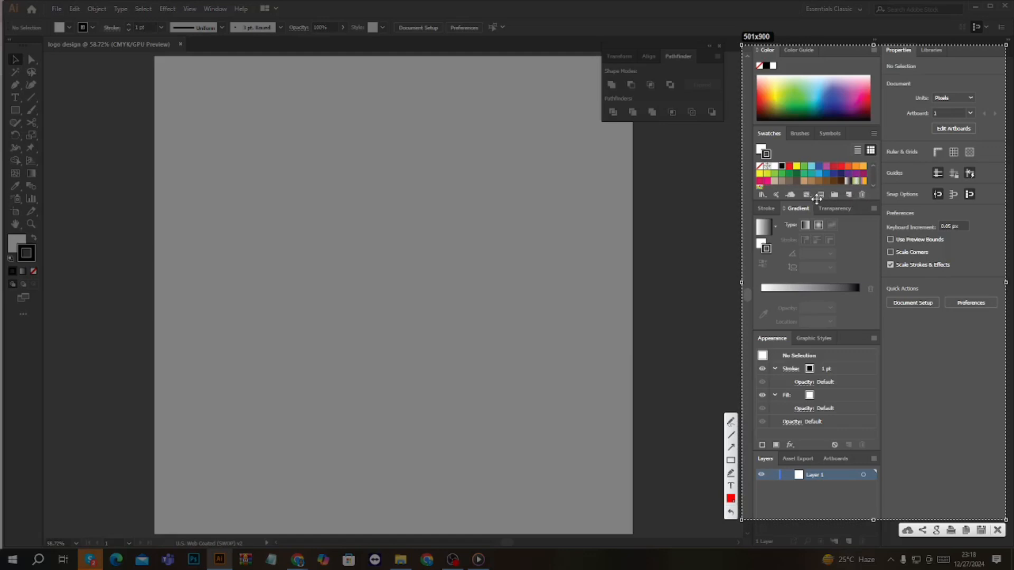
pyautogui.click(997, 530)
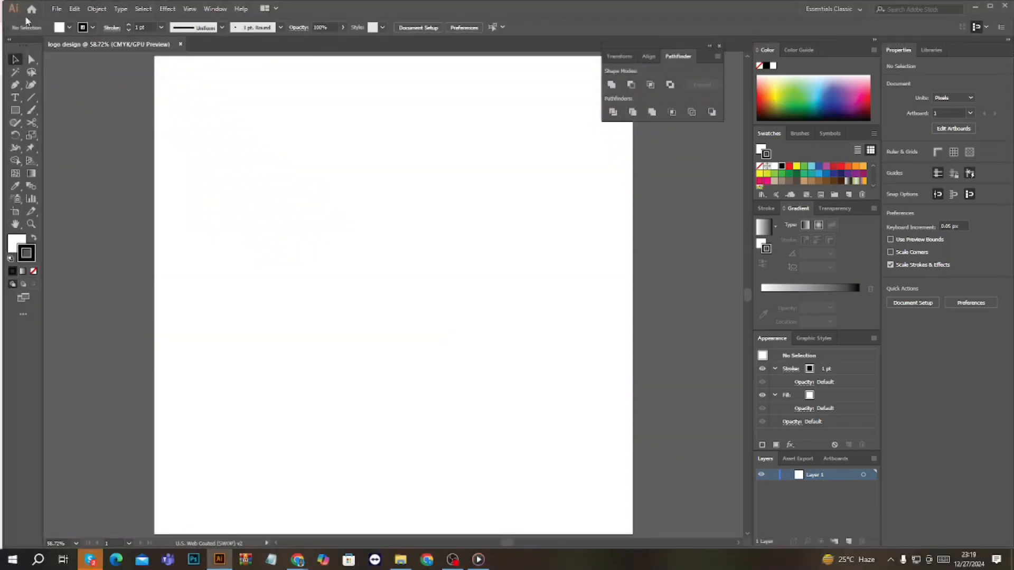
pyautogui.click(57, 10)
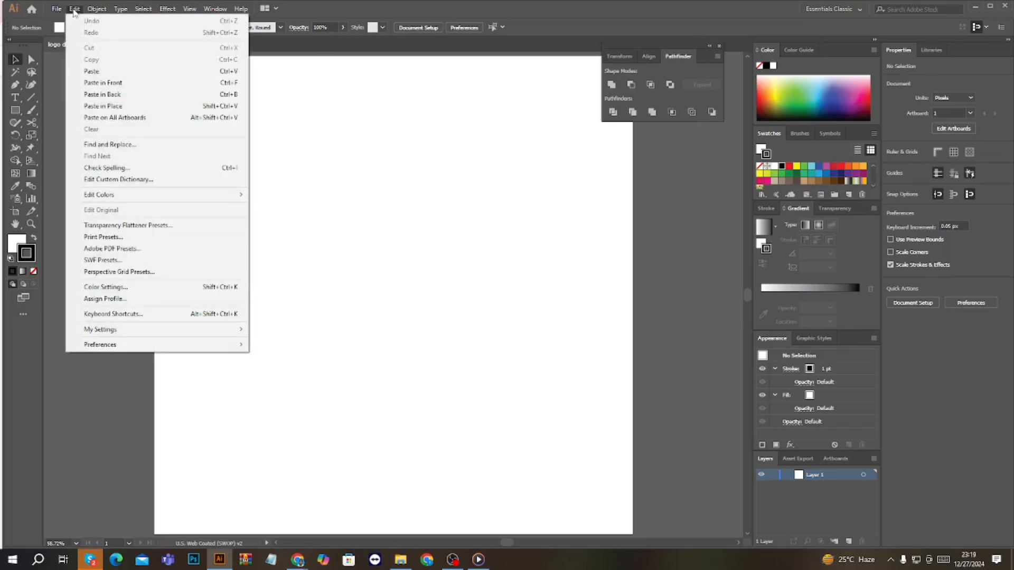
pyautogui.moveTo(96, 10)
pyautogui.moveTo(215, 9)
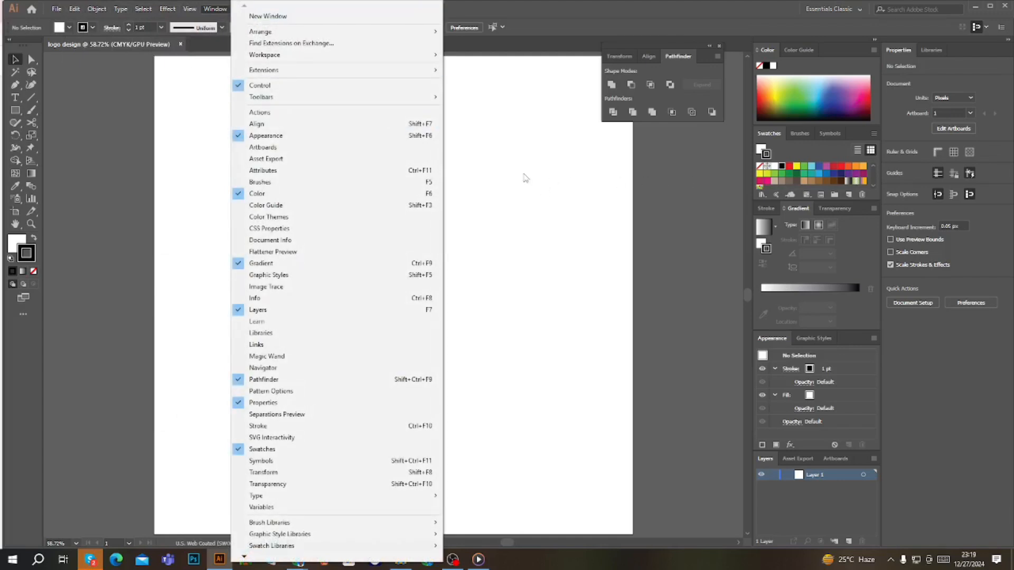
pyautogui.click(540, 182)
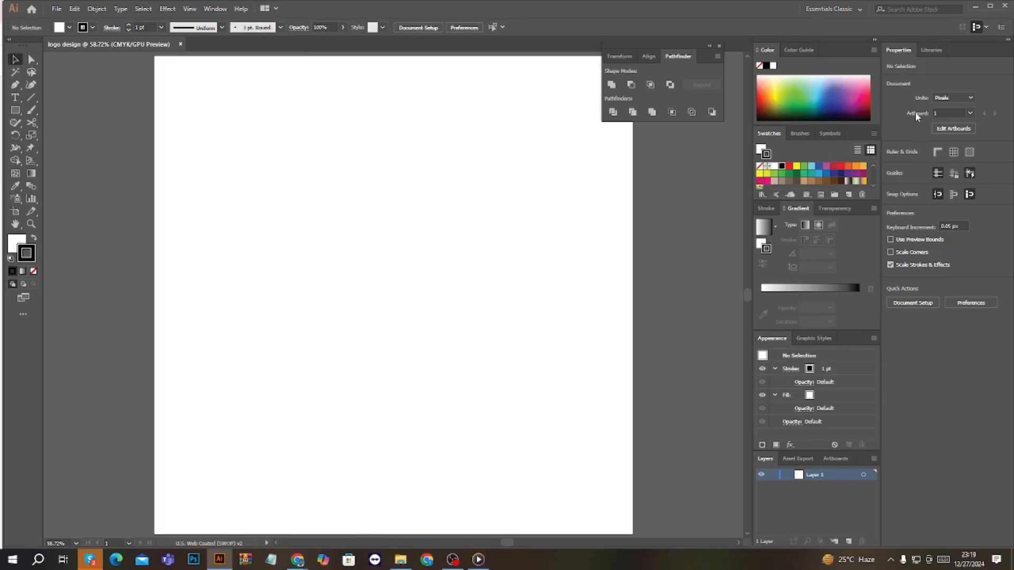
# Undock the Properties panel over the canvas and dock it back beside Libraries
pyautogui.moveTo(901, 53); pyautogui.dragTo(624, 171)
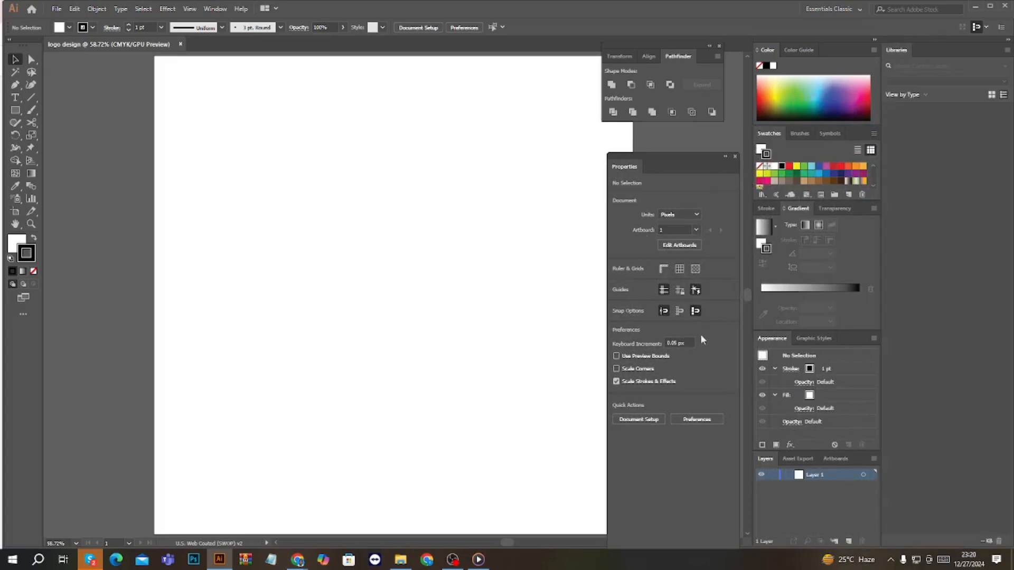
pyautogui.moveTo(670, 161); pyautogui.dragTo(950, 47)
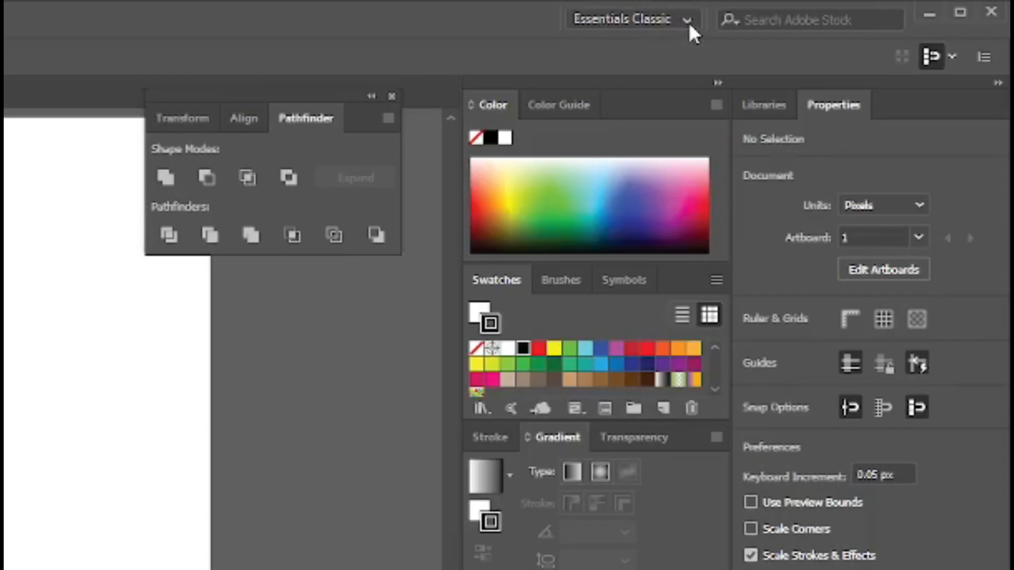
# Reset the Essentials Classic workspace and collapse the Properties and Libraries panels to icons
pyautogui.click(687, 21)
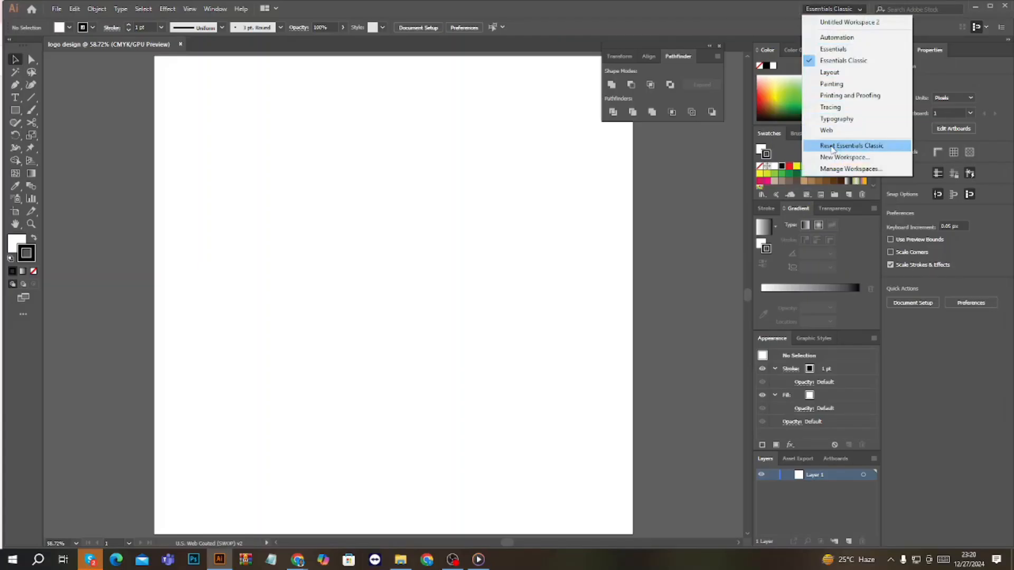
pyautogui.click(630, 311)
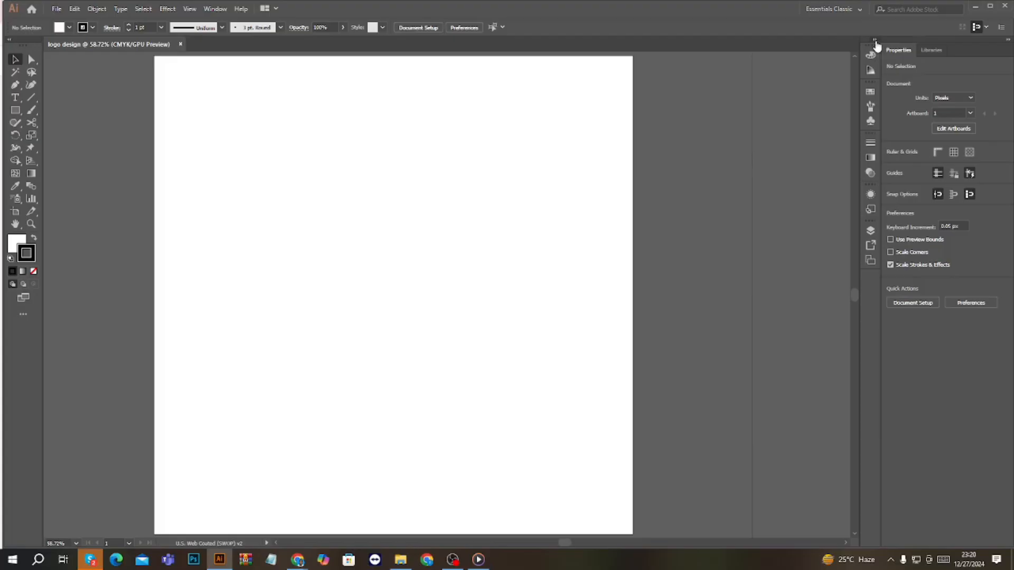
pyautogui.click(875, 45)
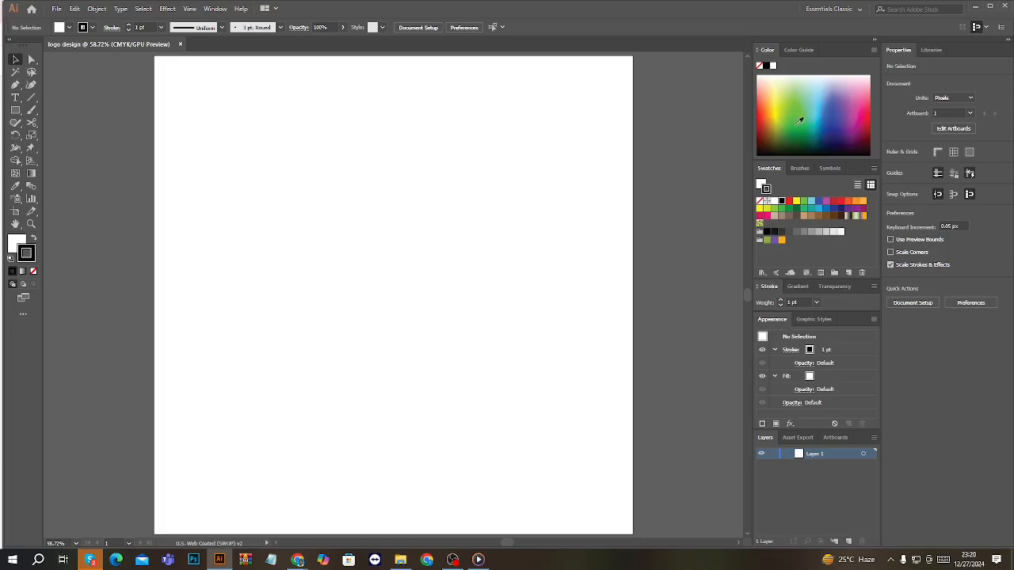
pyautogui.click(1008, 41)
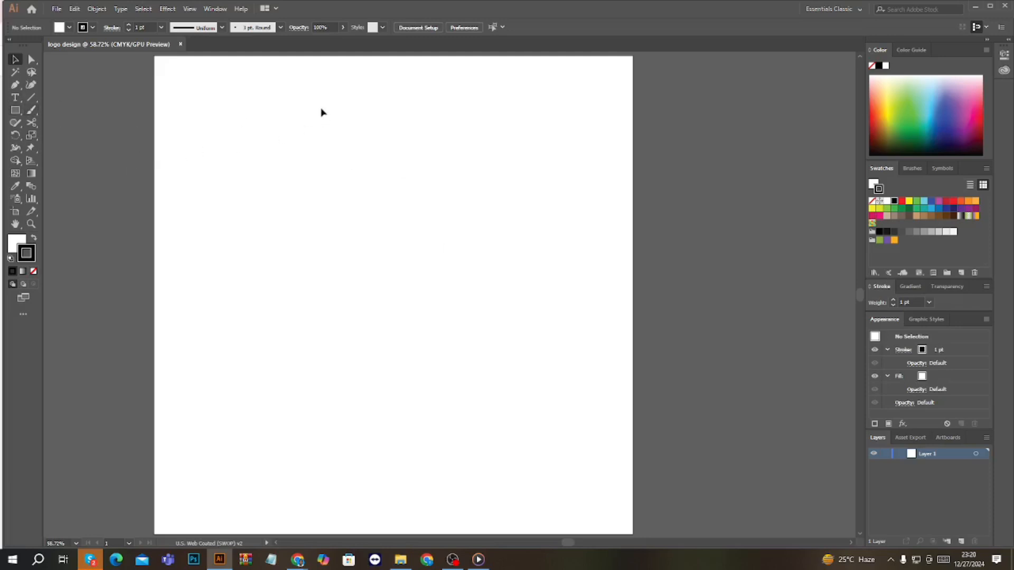
# Paint a large S-shaped stroke and a smaller one above it with the Paintbrush, and return to the Selection tool
pyautogui.click(31, 110)
pyautogui.moveTo(323, 139)
pyautogui.mouseDown()
pyautogui.moveTo(279, 206)
pyautogui.moveTo(313, 379)
pyautogui.mouseUp()
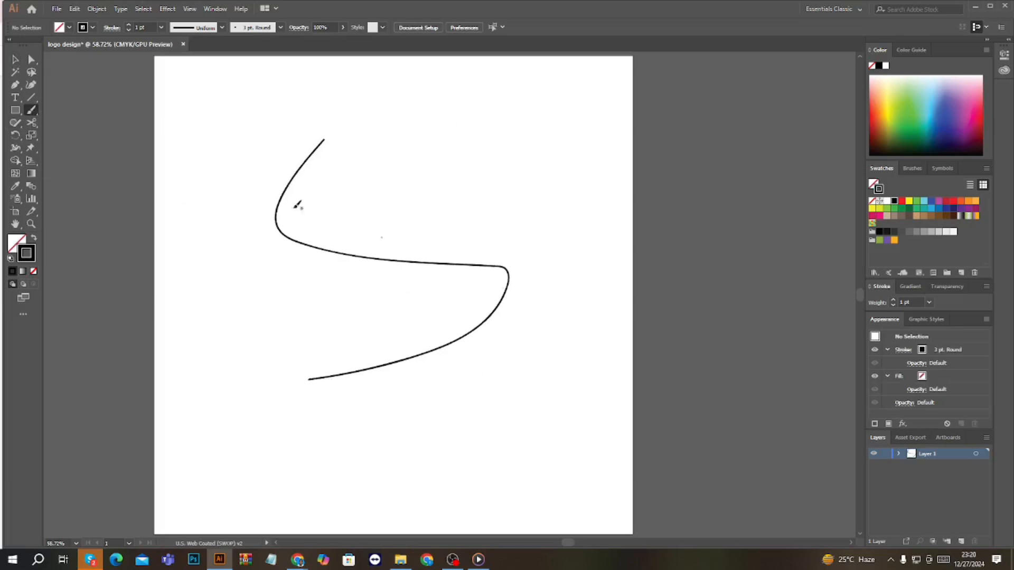
pyautogui.moveTo(405, 134)
pyautogui.mouseDown()
pyautogui.moveTo(393, 161)
pyautogui.moveTo(412, 214)
pyautogui.mouseUp()
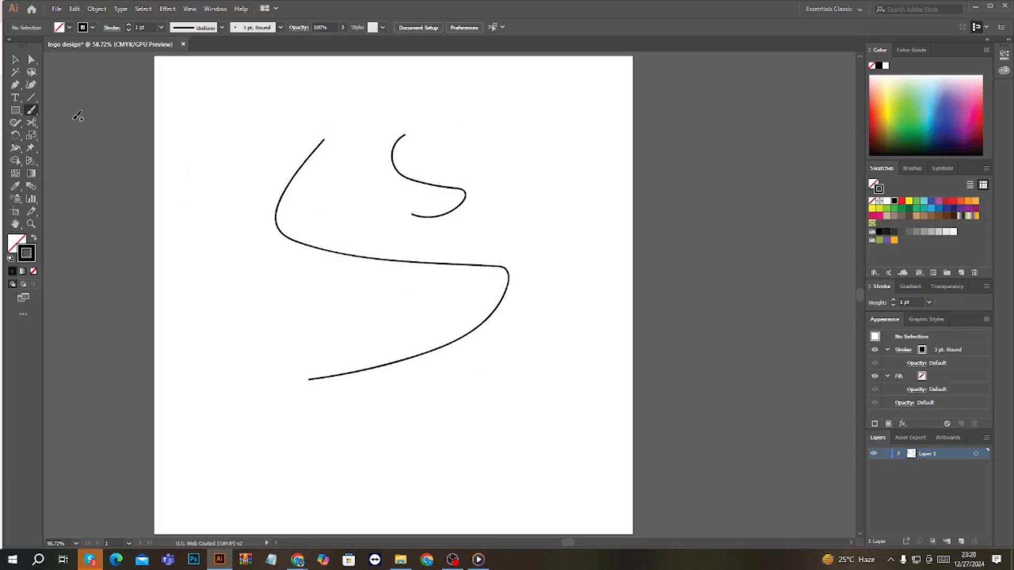
pyautogui.click(15, 97)
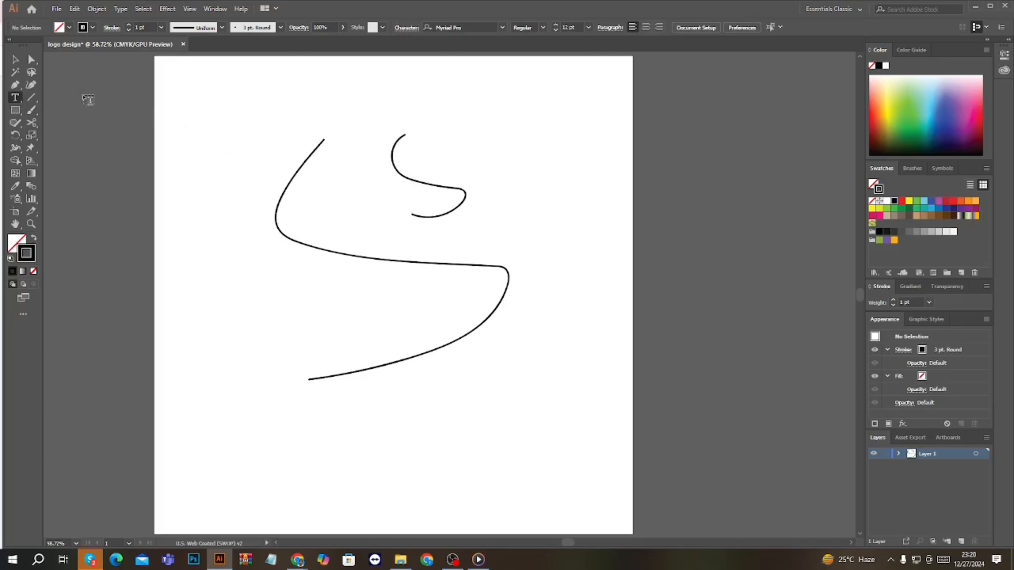
pyautogui.click(16, 60)
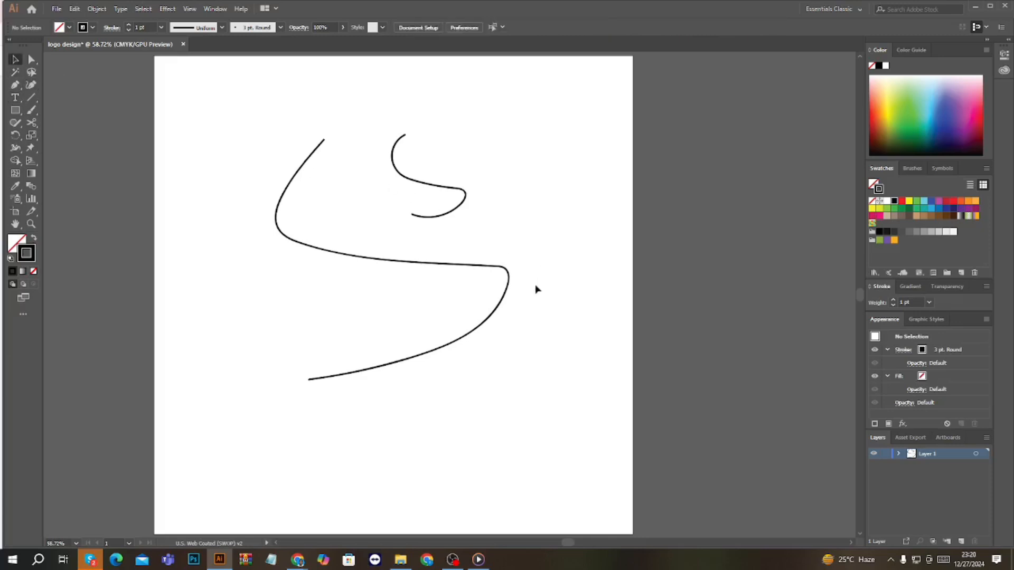
# Delete both S-shaped brush strokes from the artboard
pyautogui.moveTo(550, 378); pyautogui.dragTo(362, 87)
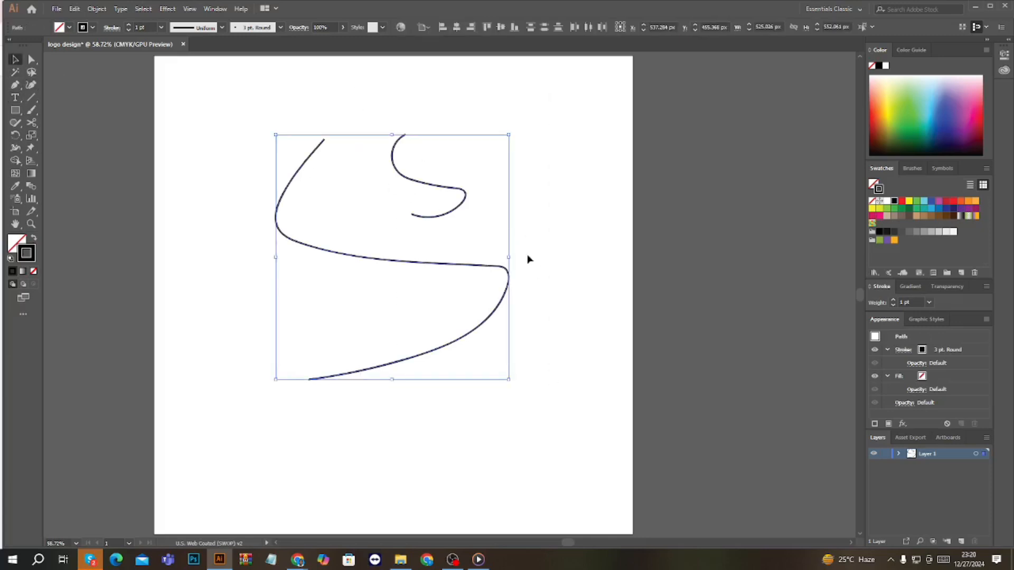
pyautogui.press('Delete')
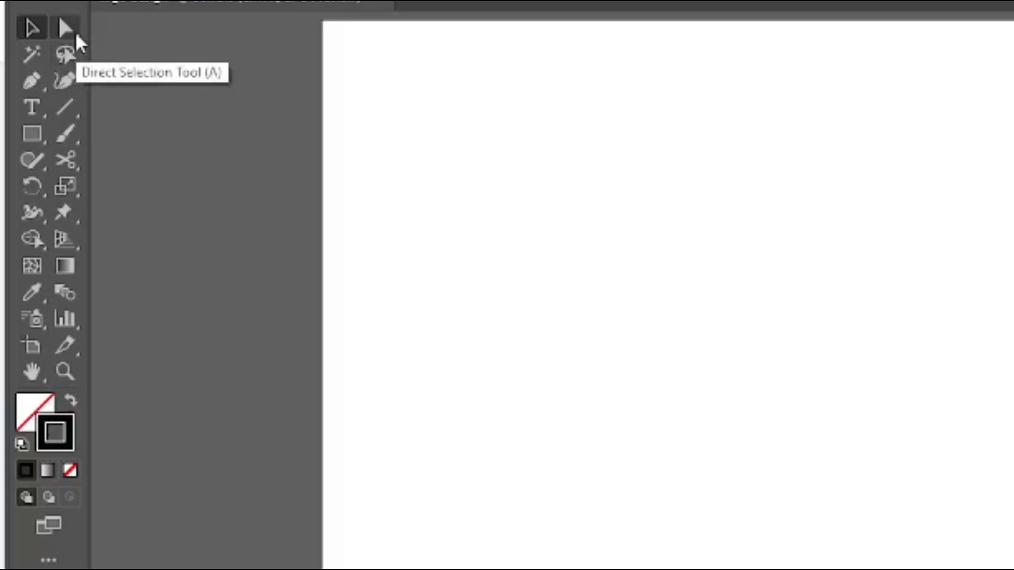
pyautogui.click(75, 30)
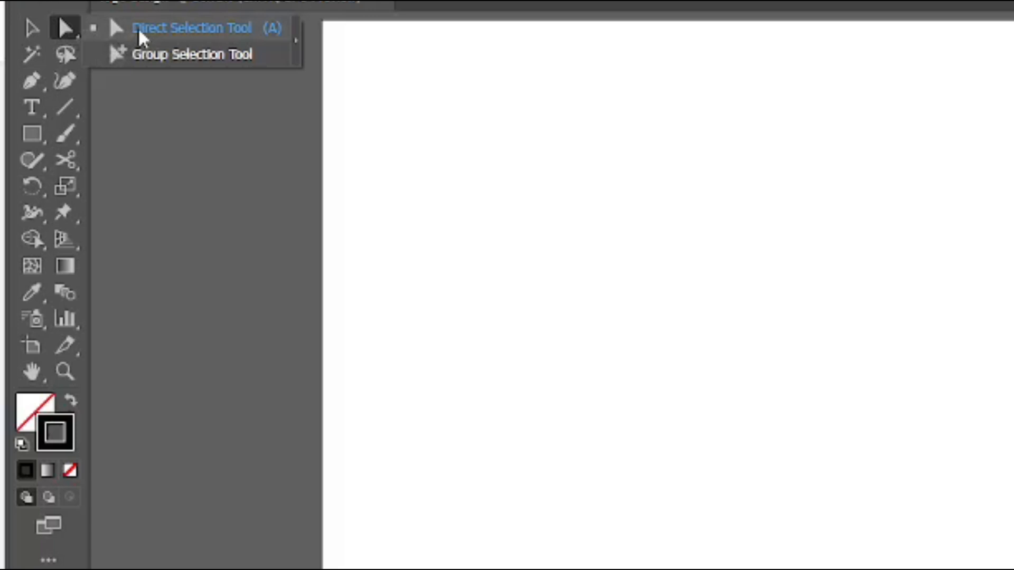
pyautogui.click(40, 86)
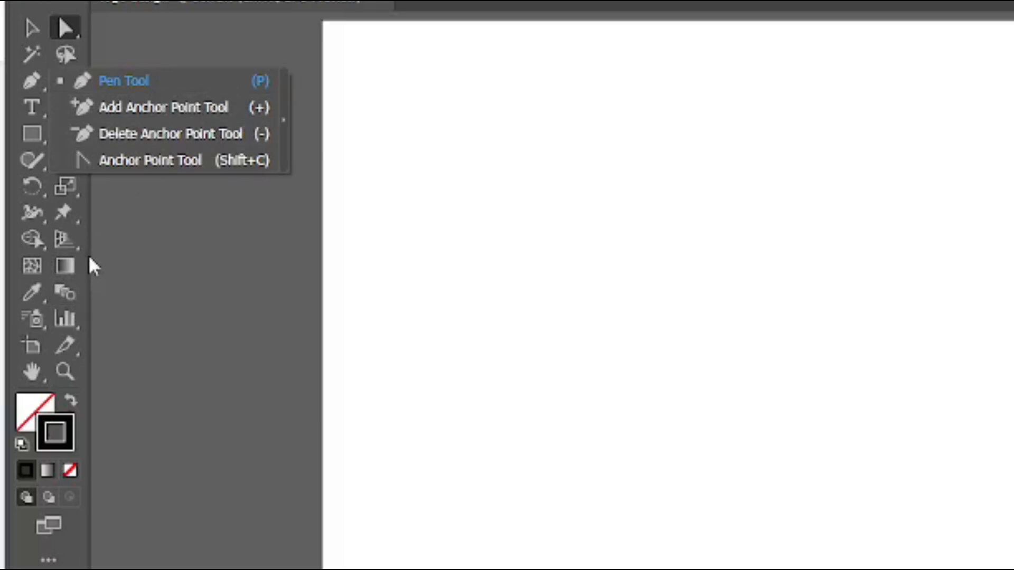
pyautogui.click(168, 219)
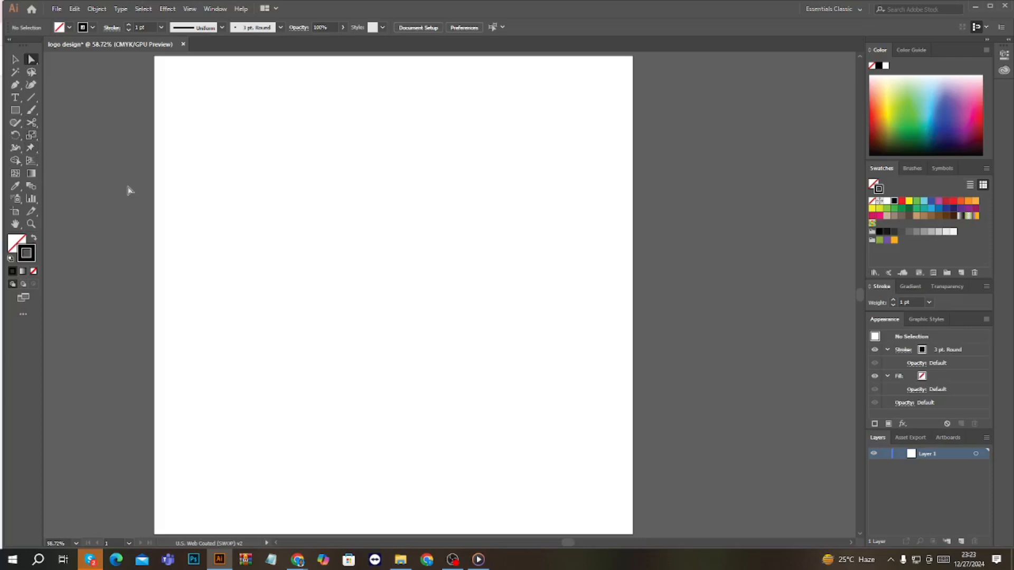
pyautogui.click(30, 60)
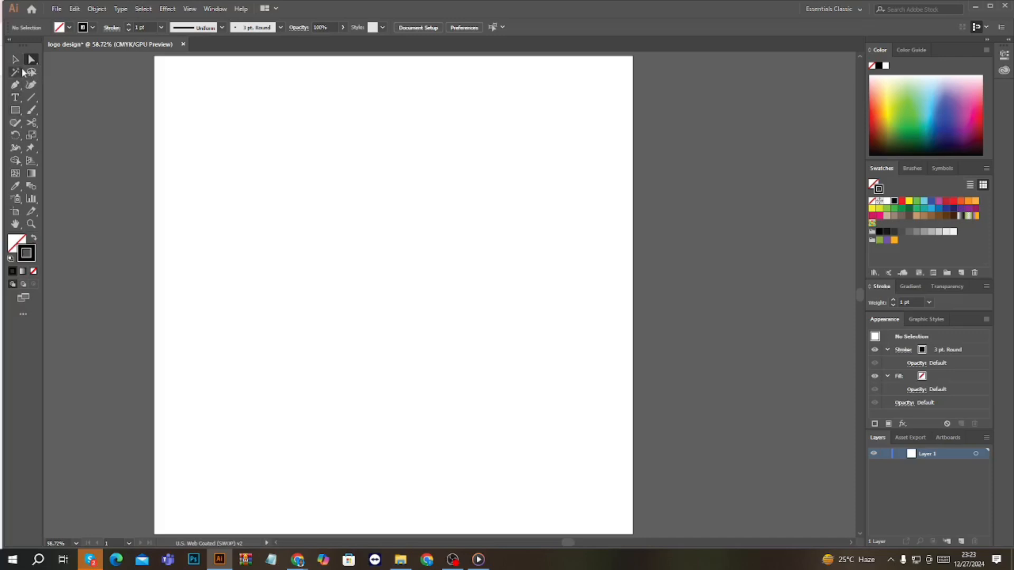
pyautogui.click(16, 63)
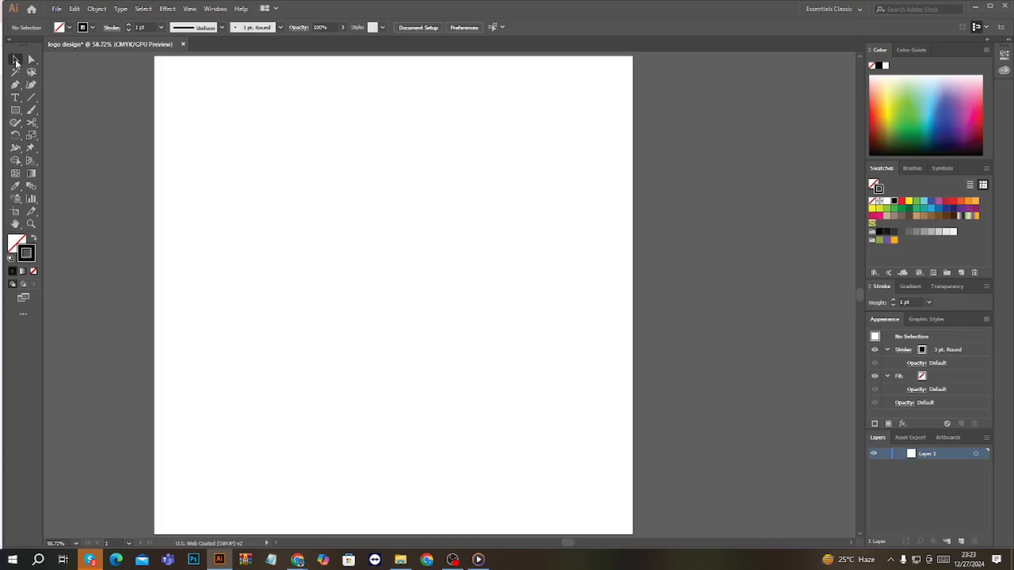
# Draw a rectangle about 582 x 244 px in the upper half of the artboard and fill it with dark green
pyautogui.click(21, 116)
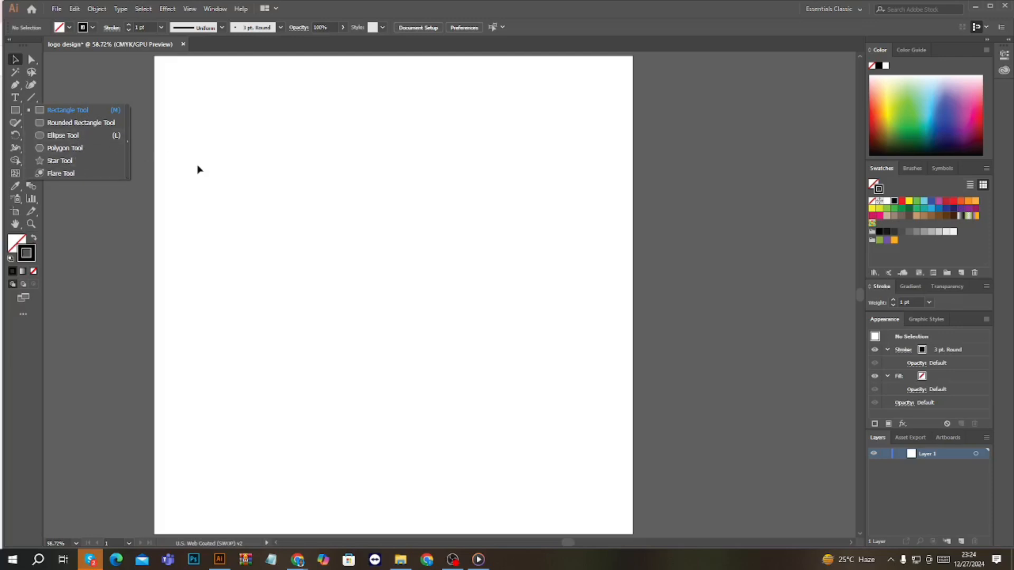
pyautogui.click(42, 110)
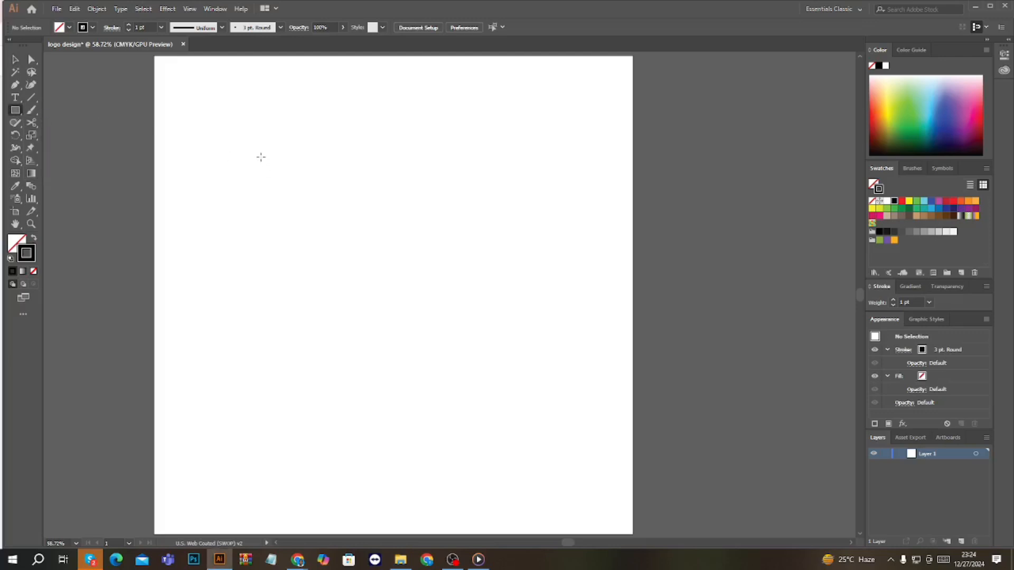
pyautogui.moveTo(261, 156); pyautogui.dragTo(519, 264)
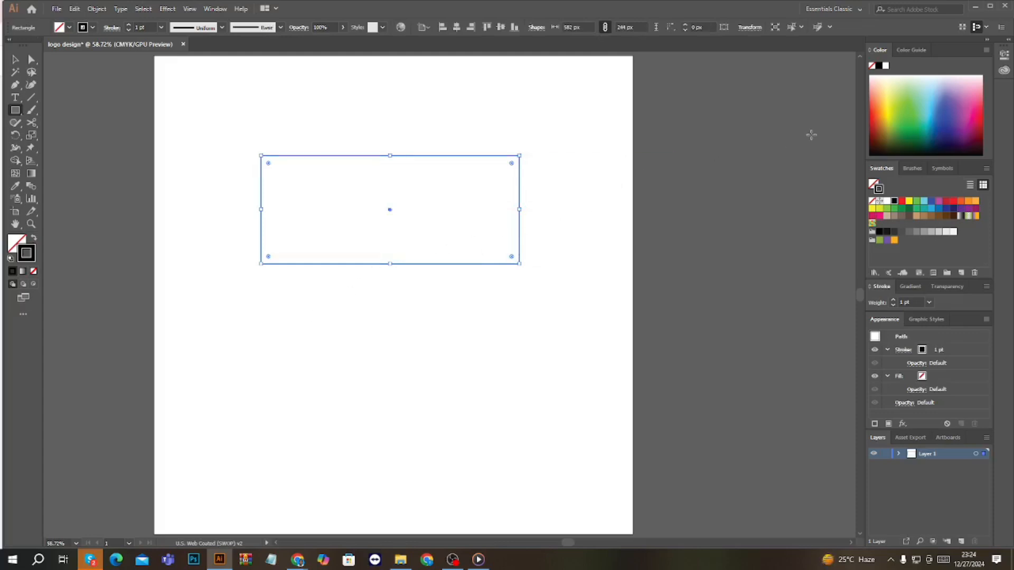
pyautogui.click(13, 242)
pyautogui.click(908, 211)
pyautogui.click(908, 211)
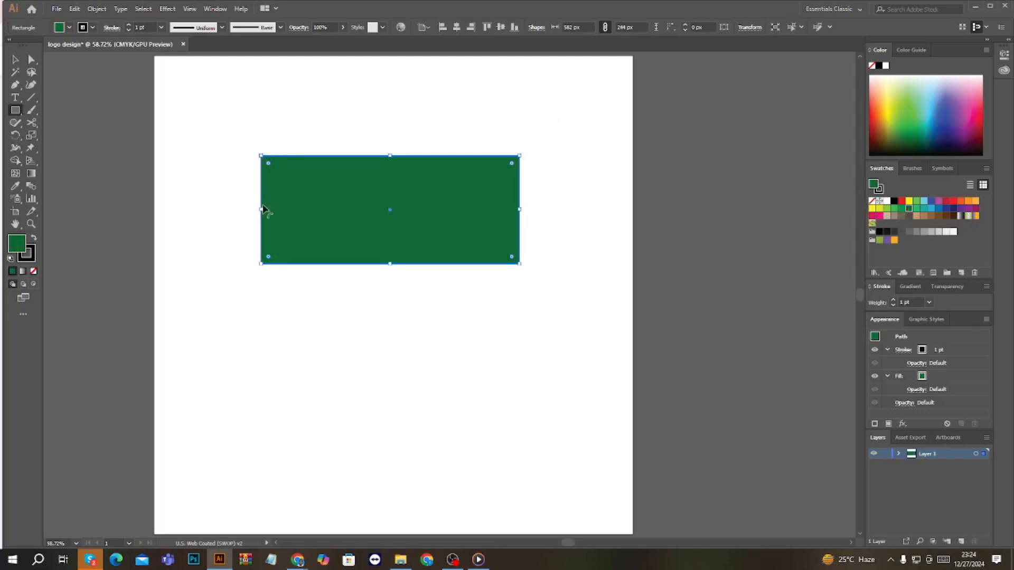
# Draw a circle about 174 px in diameter just above the green rectangle with the Ellipse tool
pyautogui.moveTo(14, 110); pyautogui.dragTo(36, 137)
pyautogui.moveTo(340, 108); pyautogui.dragTo(379, 144)
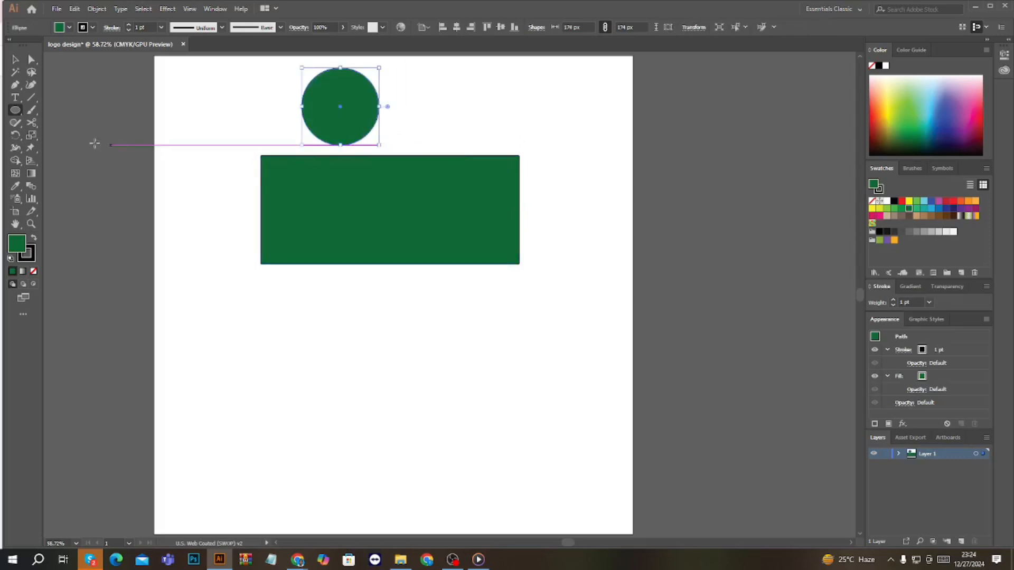
pyautogui.click(14, 59)
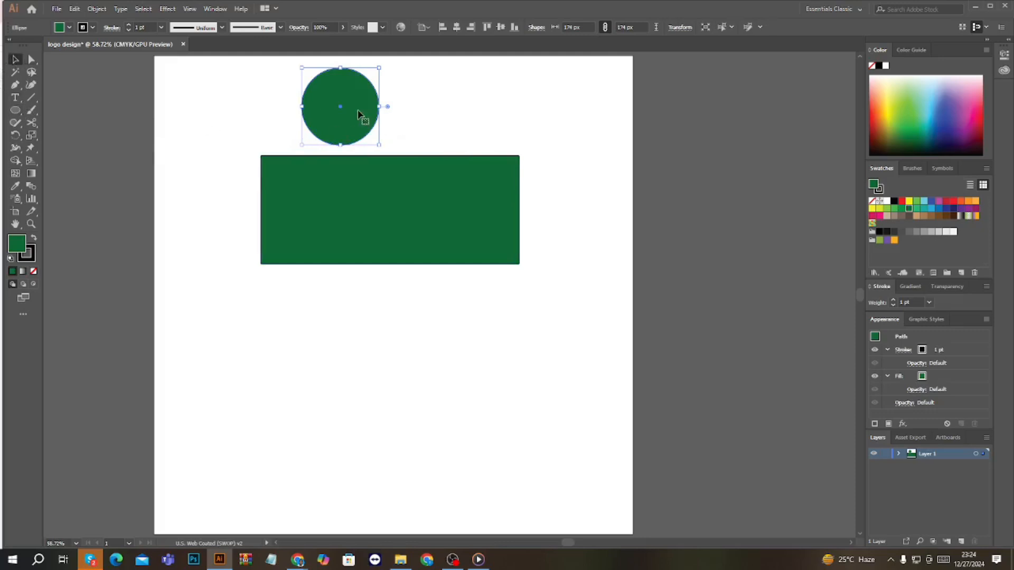
# Align the circle and the rectangle on their horizontal and vertical centers, and clear the selection
pyautogui.keyDown('shift'); pyautogui.click(401, 211); pyautogui.keyUp('shift')
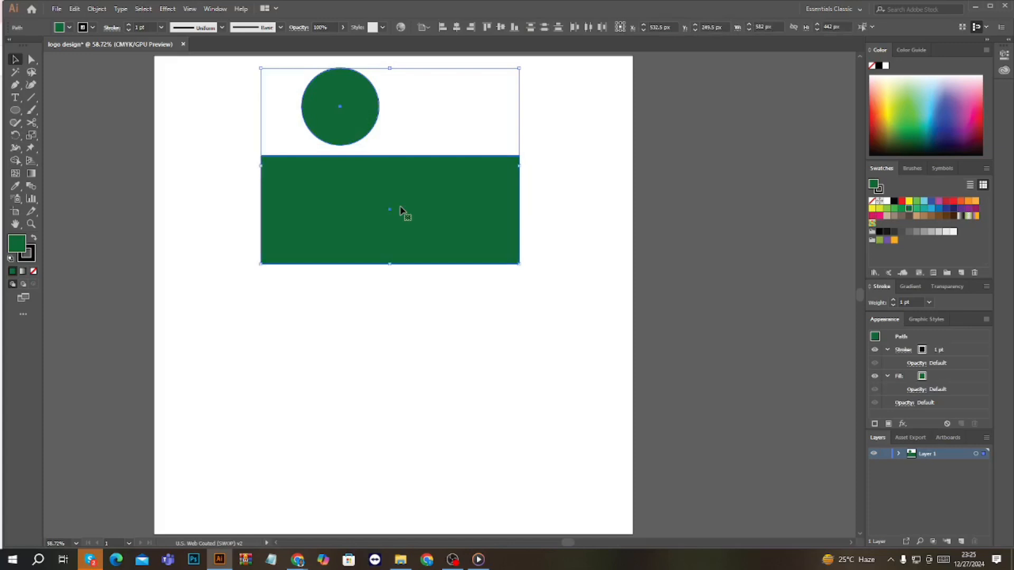
pyautogui.click(457, 28)
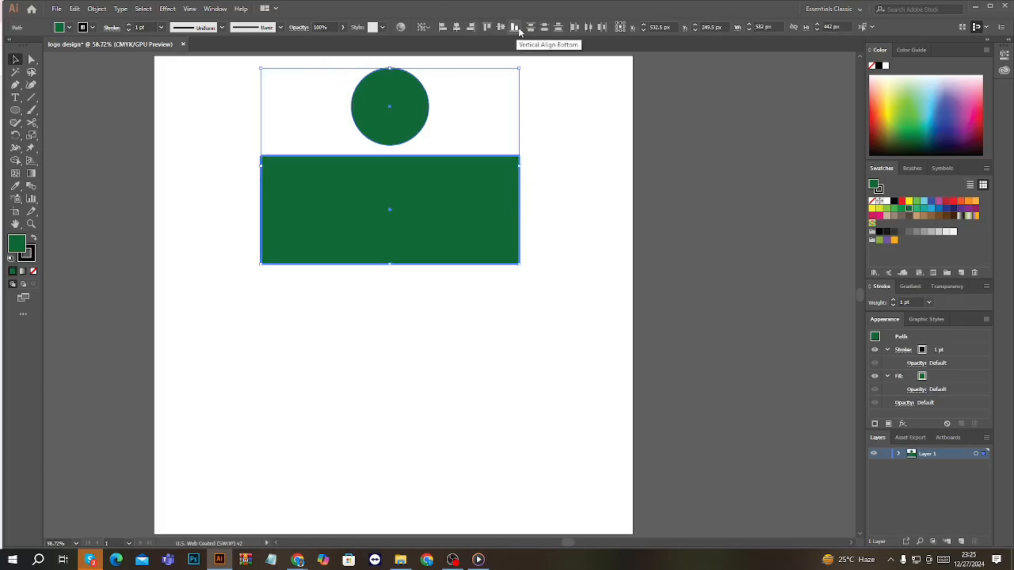
pyautogui.click(500, 26)
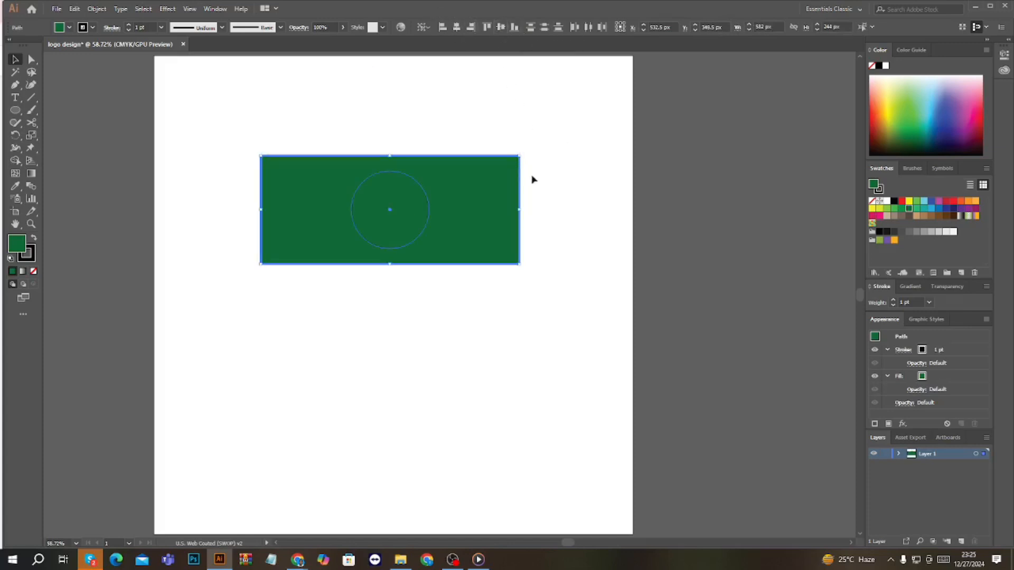
pyautogui.click(550, 224)
# Fill the centered circle with red and remove its stroke
pyautogui.click(414, 208)
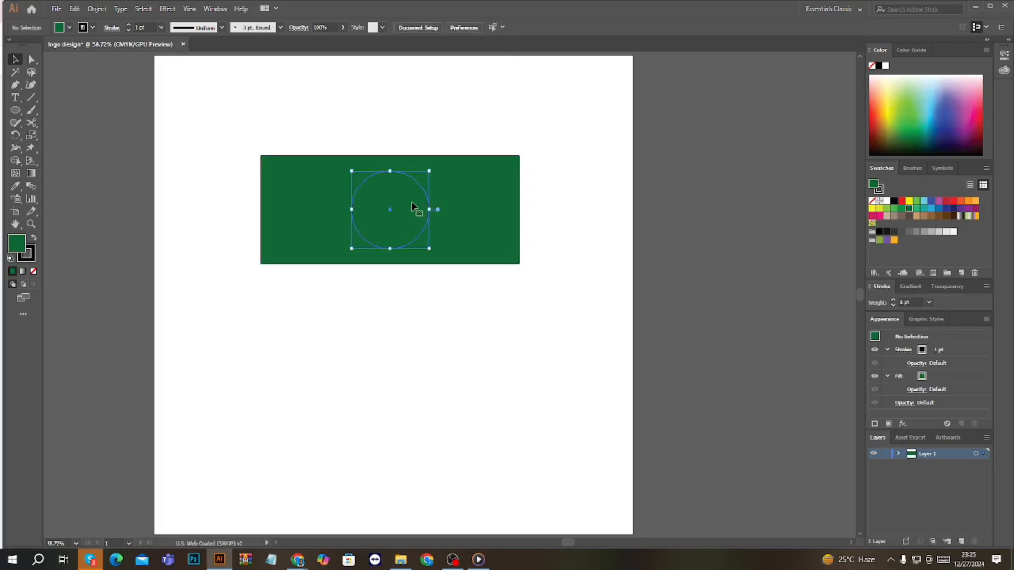
pyautogui.click(903, 201)
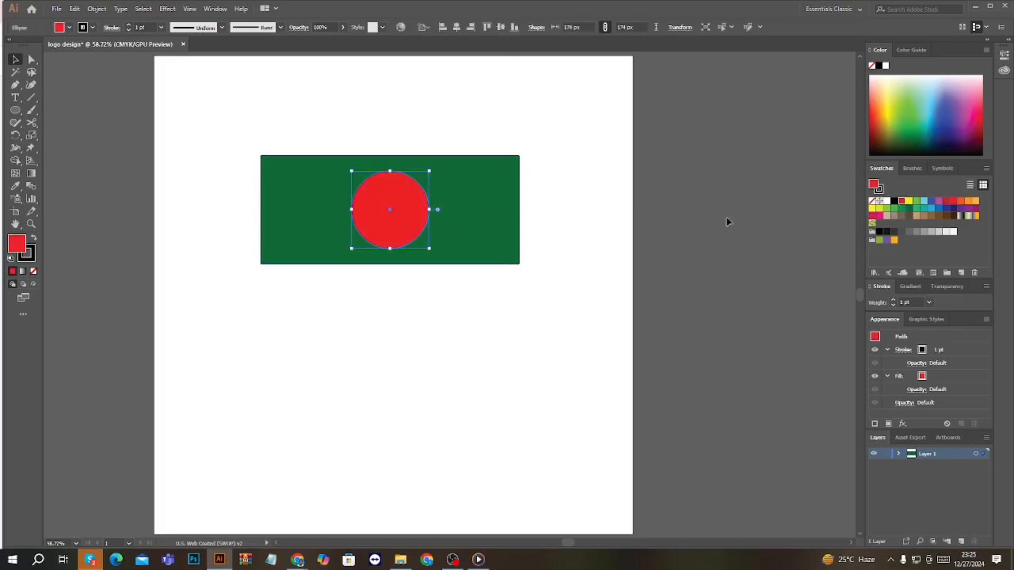
pyautogui.click(31, 260)
pyautogui.click(33, 271)
pyautogui.click(14, 241)
pyautogui.click(500, 302)
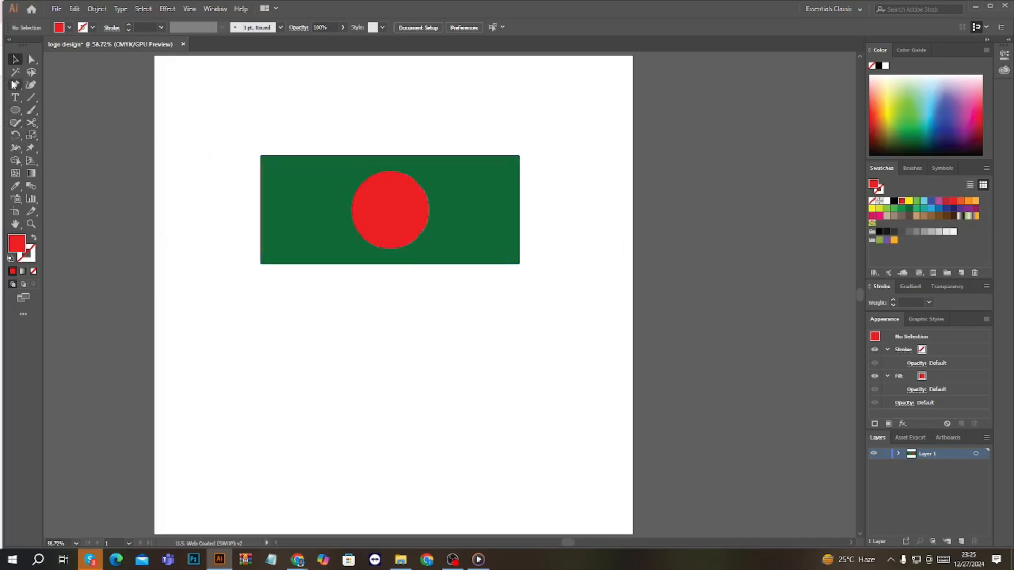
pyautogui.click(15, 112)
pyautogui.rightClick(18, 117)
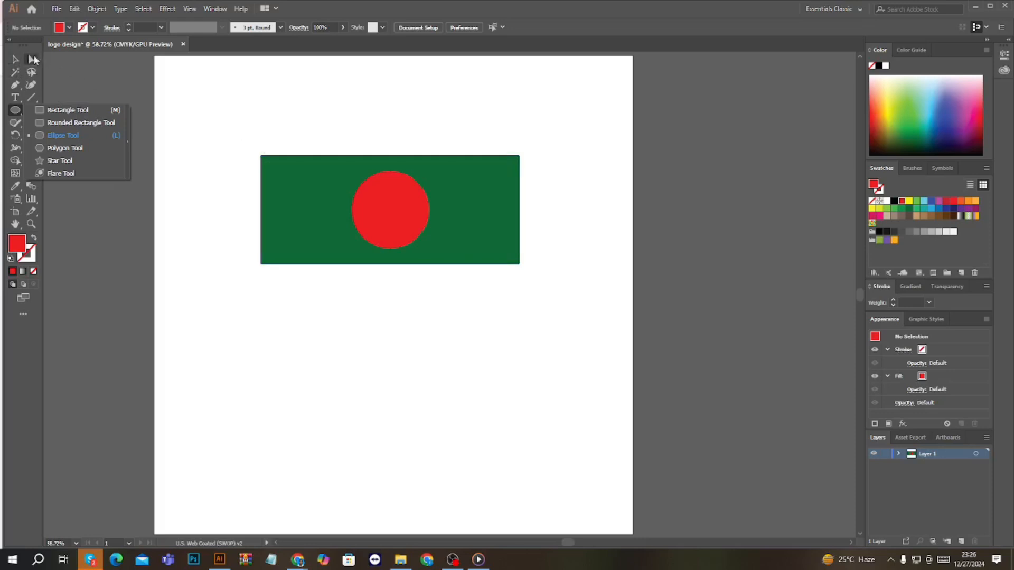
# Select the green rectangle together with the red circle and delete both
pyautogui.click(17, 60)
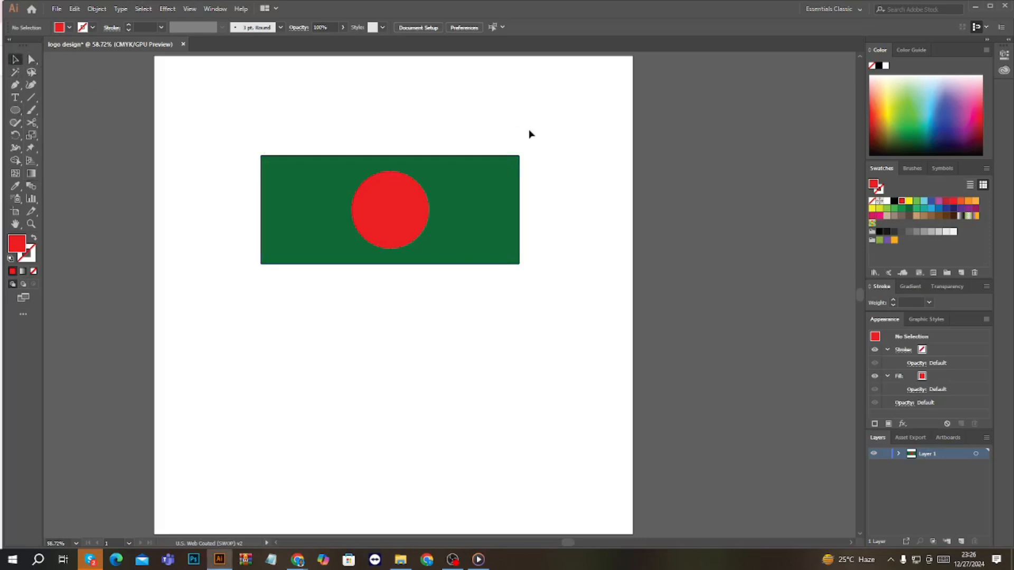
pyautogui.moveTo(233, 107); pyautogui.dragTo(584, 288)
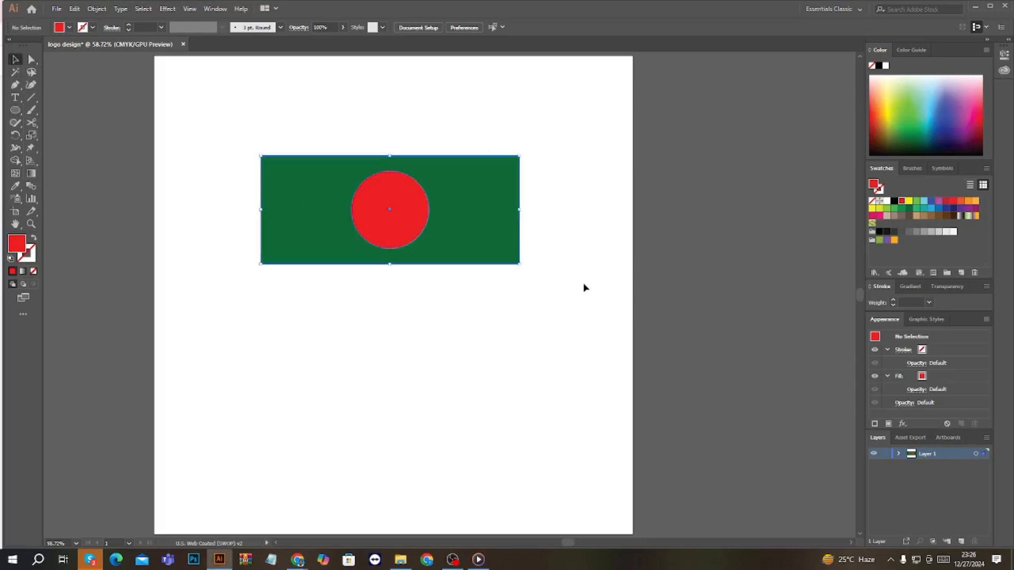
pyautogui.press('Delete')
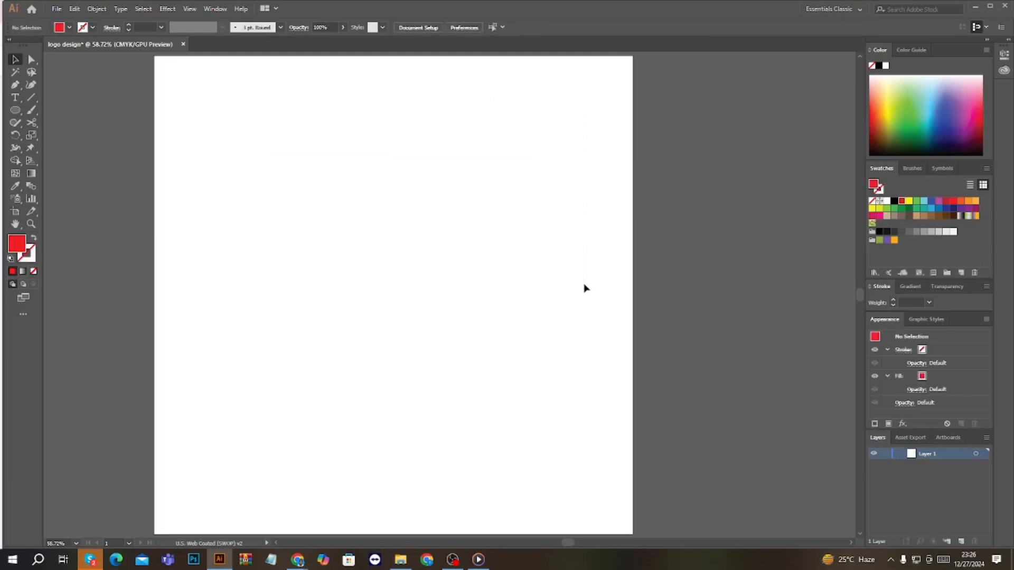
# Draw a red circle about 356 px in diameter in the upper left part of the artboard
pyautogui.click(17, 111)
pyautogui.moveTo(323, 206); pyautogui.dragTo(382, 285)
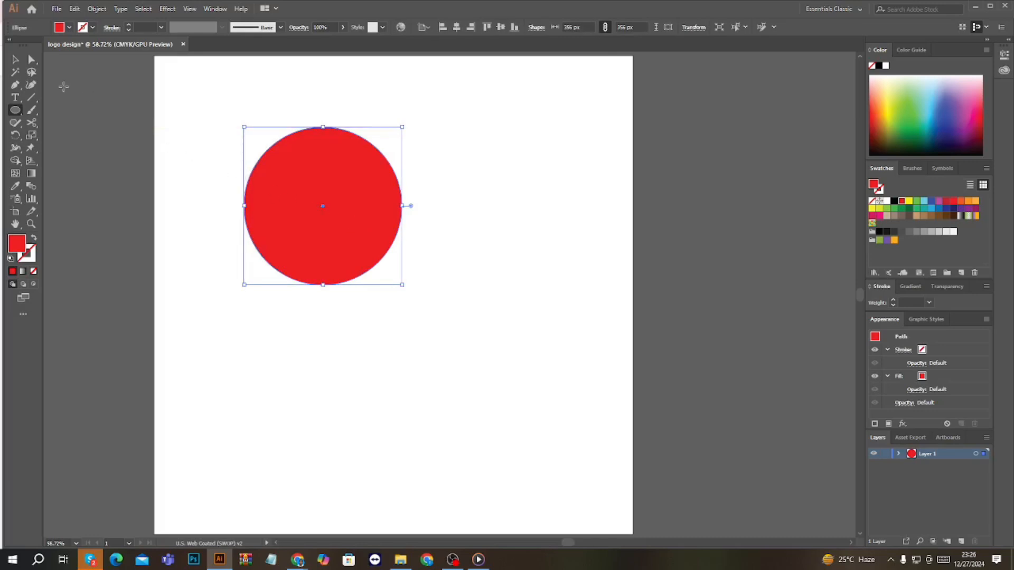
pyautogui.click(15, 59)
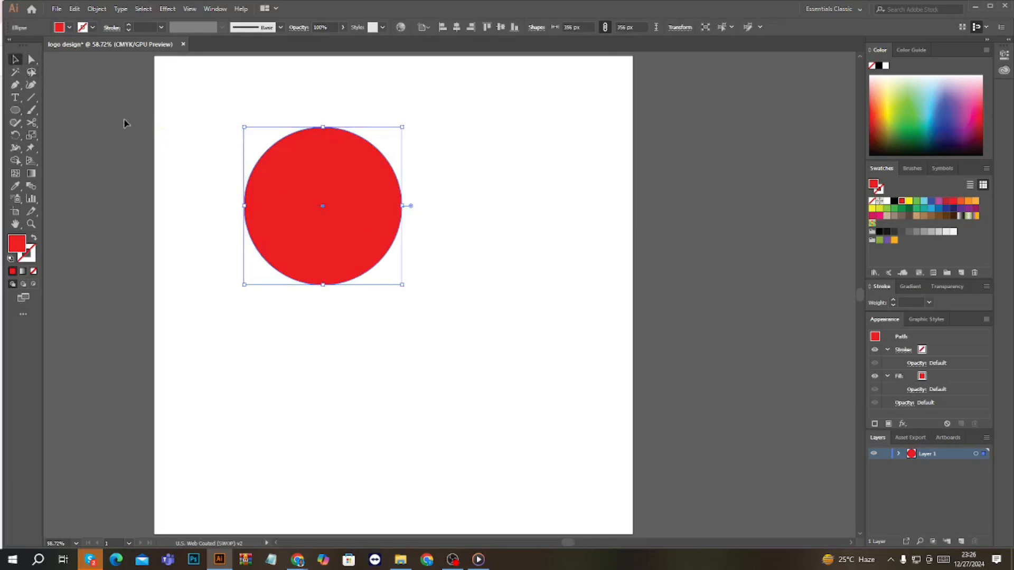
pyautogui.click(168, 163)
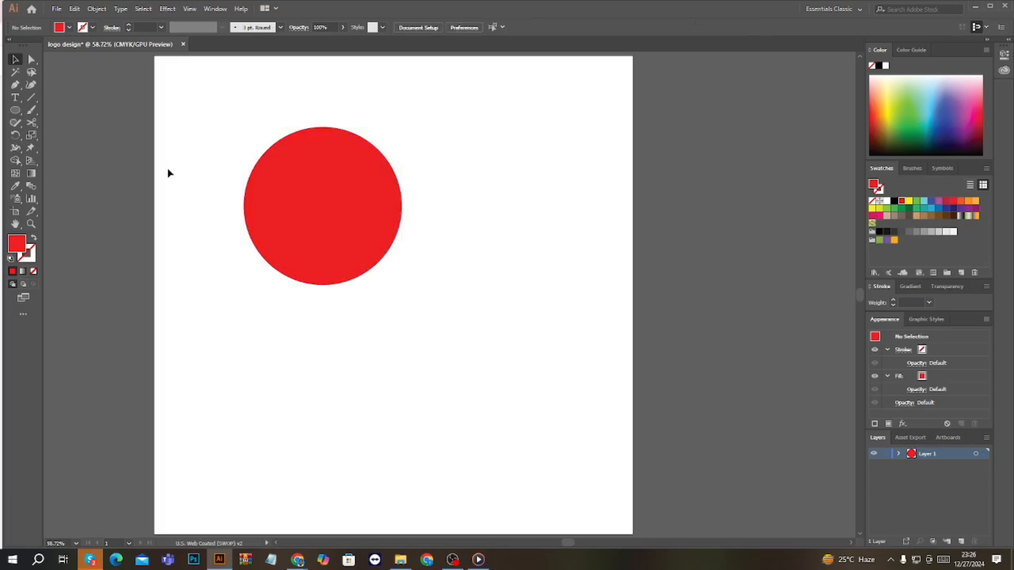
# Draw a second red circle about 390 px in diameter below and left of the first, overlapping its lower edge
pyautogui.click(15, 111)
pyautogui.moveTo(277, 332); pyautogui.dragTo(363, 418)
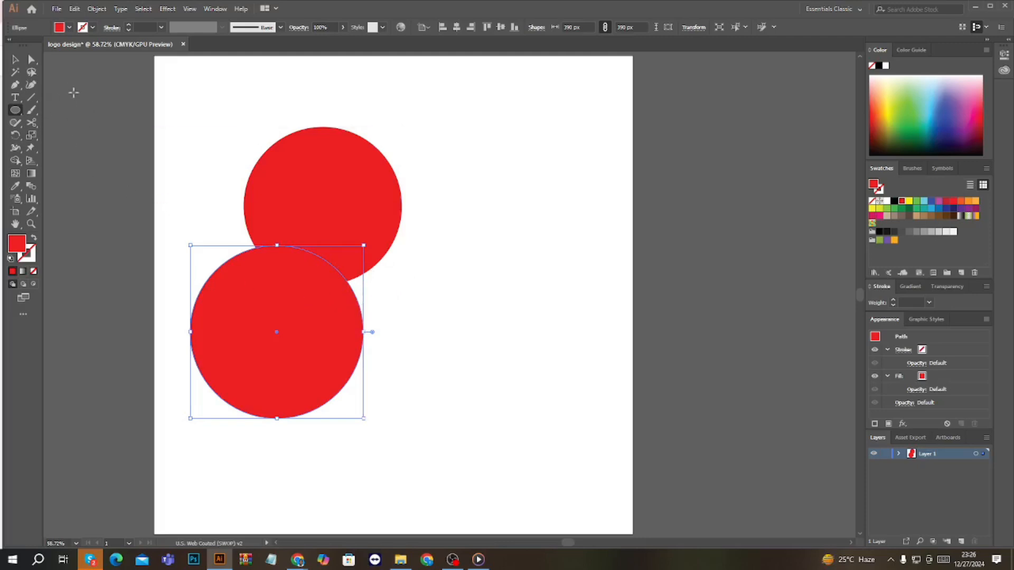
pyautogui.click(166, 157)
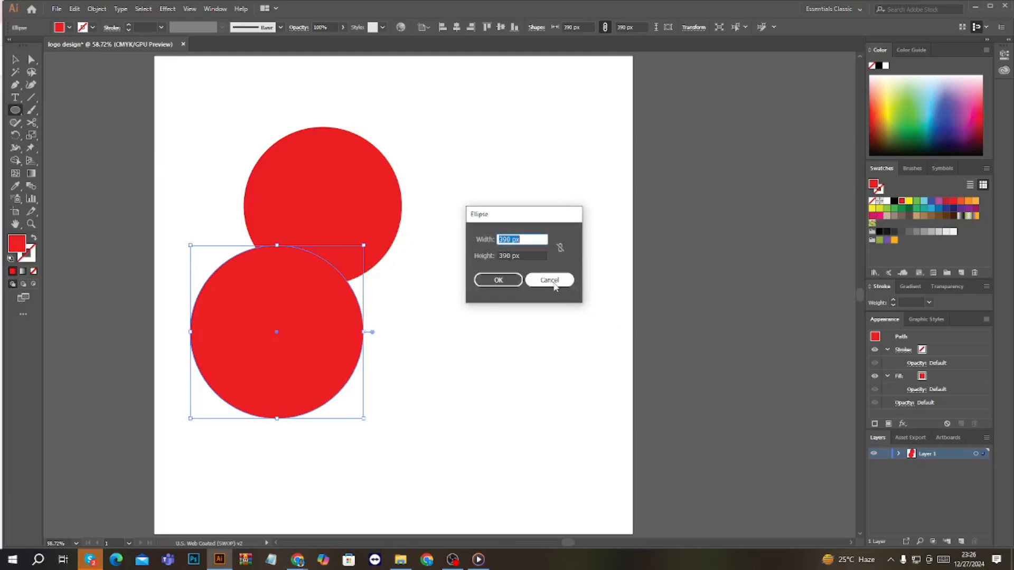
pyautogui.click(554, 286)
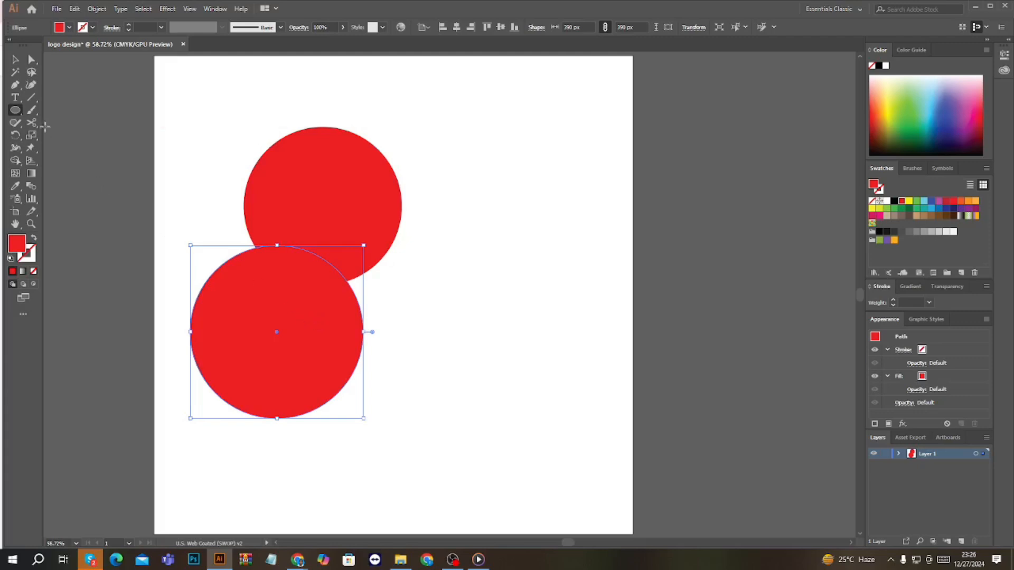
pyautogui.click(17, 63)
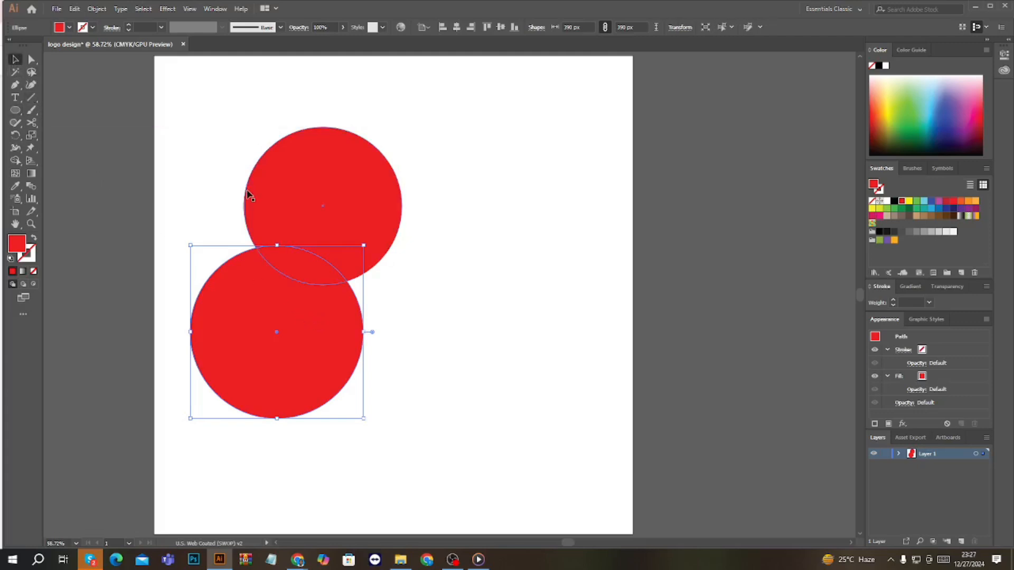
pyautogui.click(120, 186)
# Draw a red square about 352 px per side to the right of the two circles with the Rectangle tool
pyautogui.click(14, 110)
pyautogui.click(58, 106)
pyautogui.moveTo(508, 259); pyautogui.dragTo(558, 336)
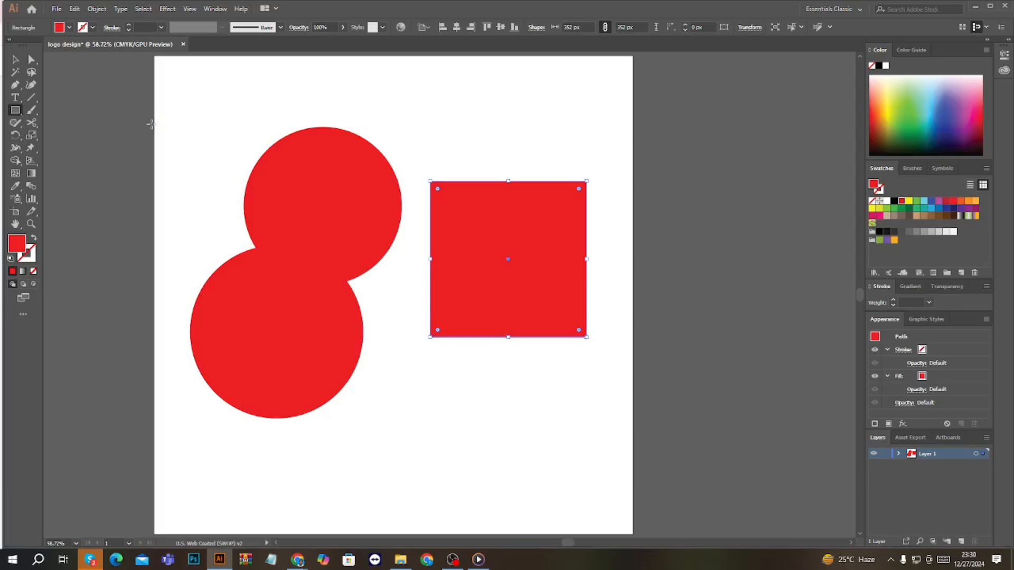
pyautogui.click(16, 63)
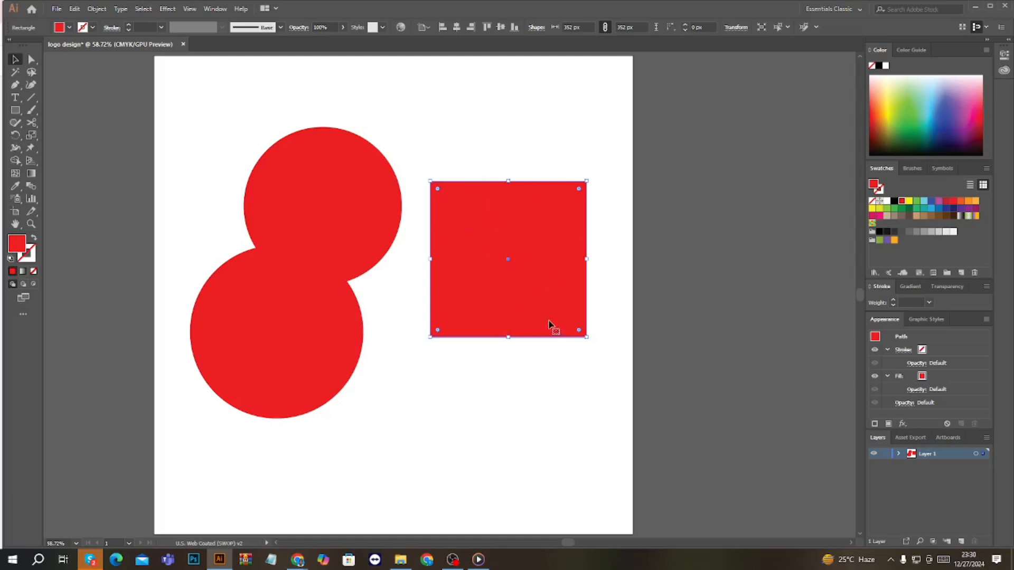
# Examine the red square's bottom edge at very high magnification to check how sharp the vector shape stays
pyautogui.scroll(5, 534, 317)
pyautogui.scroll(4, 533, 316)
pyautogui.scroll(-2, 562, 317)
pyautogui.scroll(4, 555, 356)
pyautogui.scroll(-1, 528, 338)
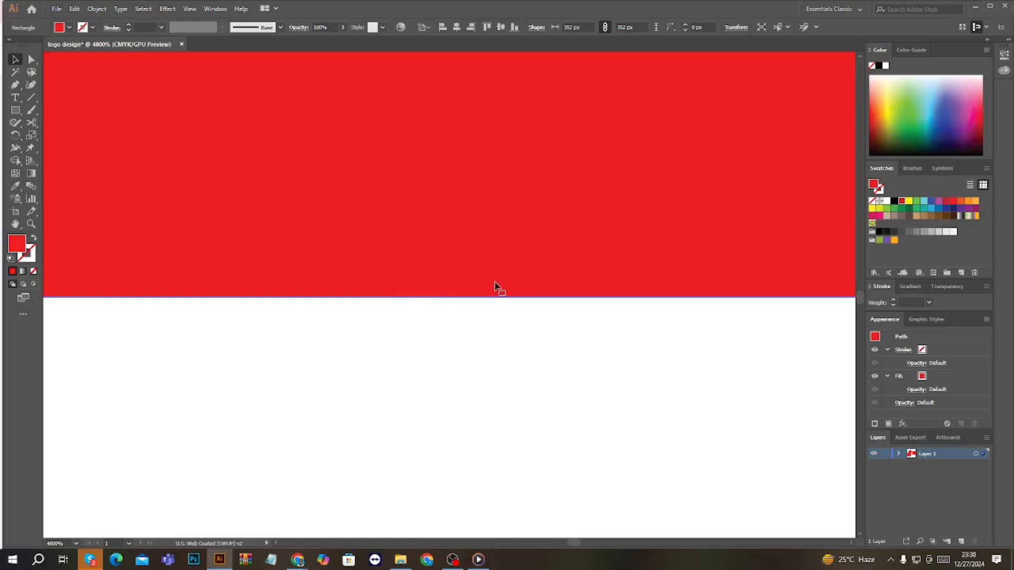
pyautogui.scroll(-1, 495, 307)
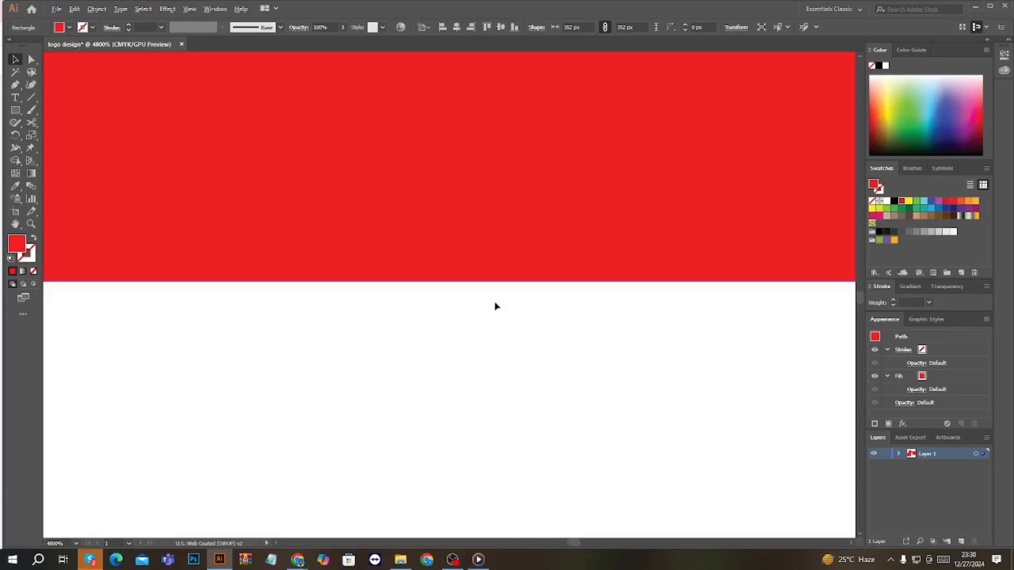
pyautogui.scroll(5, 496, 306)
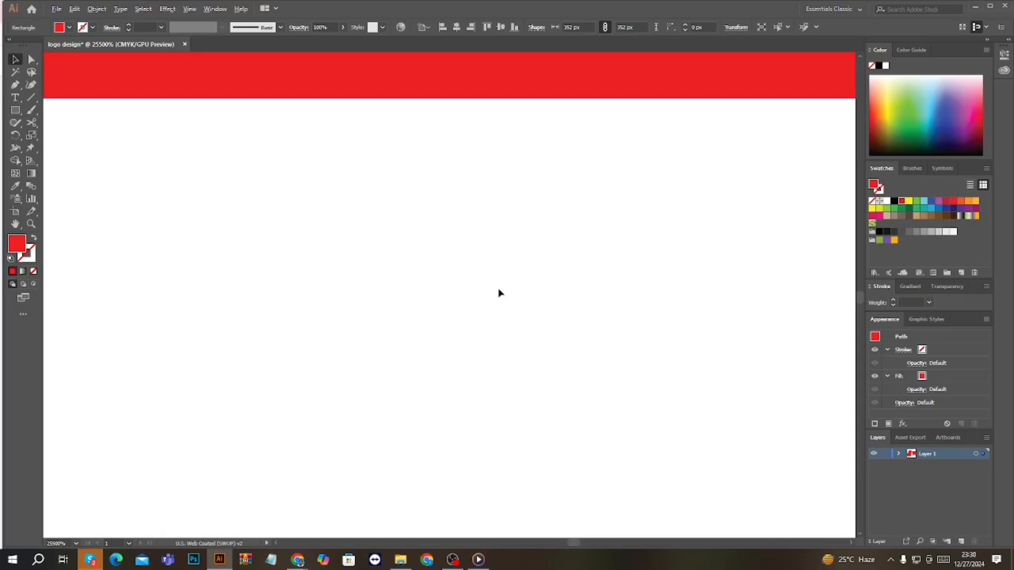
# Switch to Photoshop and create a new 642 x 337 px RGB document at 72 pixels/inch with a white background
pyautogui.scroll(-5, 500, 293)
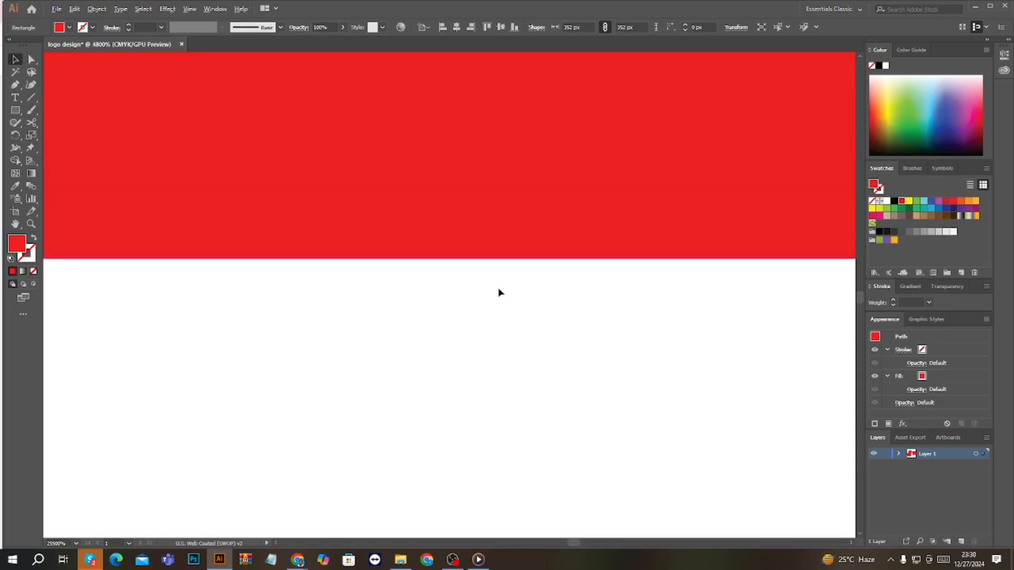
pyautogui.scroll(-10, 499, 291)
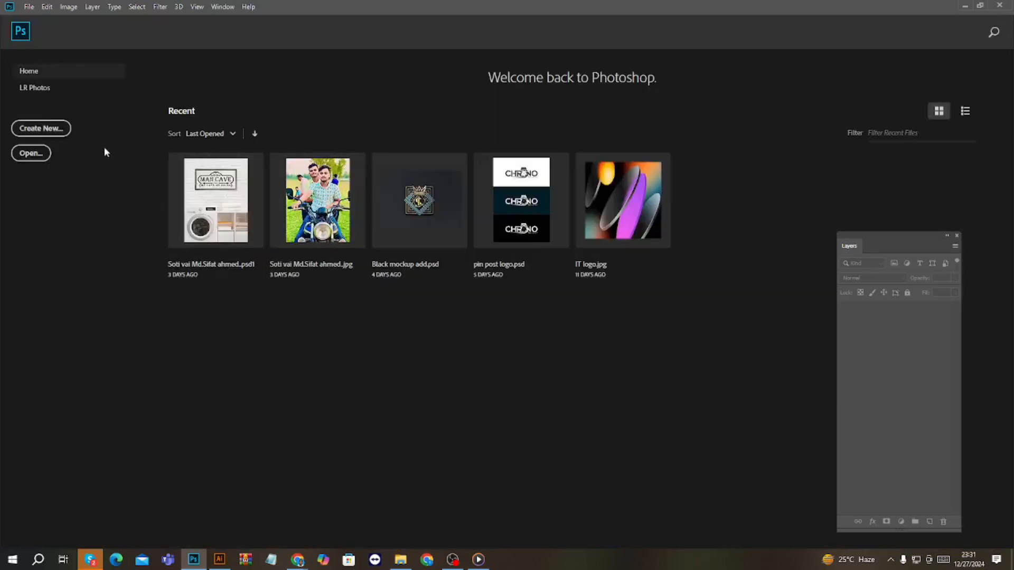
pyautogui.click(41, 129)
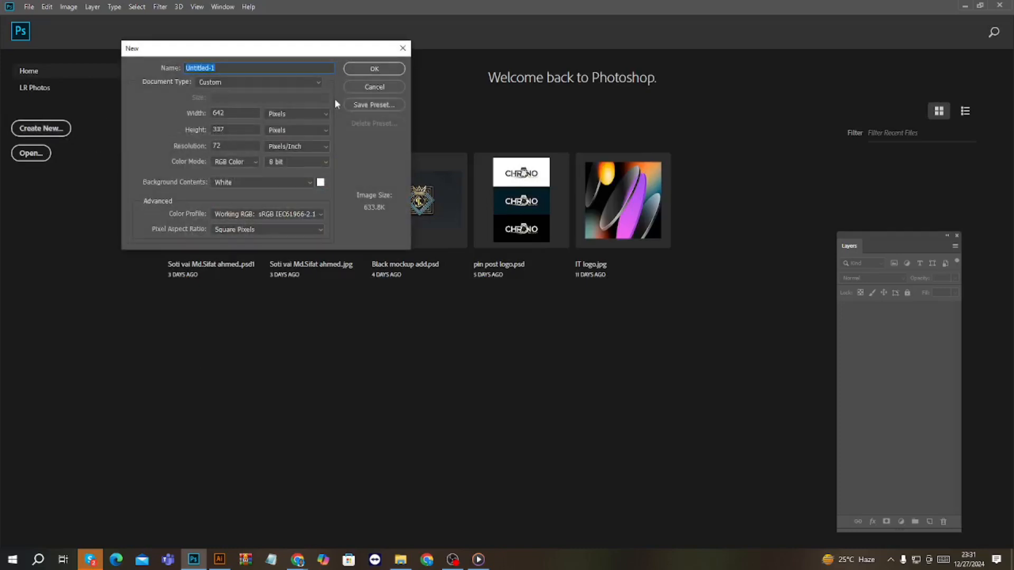
pyautogui.click(376, 69)
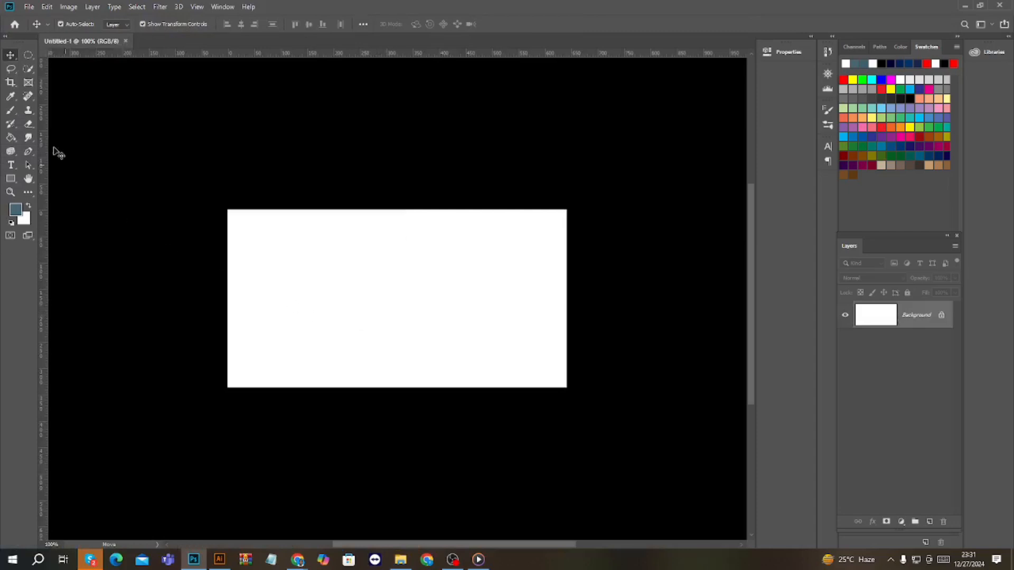
# Add a first name in lowercase as a text layer on the white canvas and scale it up proportionally to about 763%
pyautogui.click(10, 165)
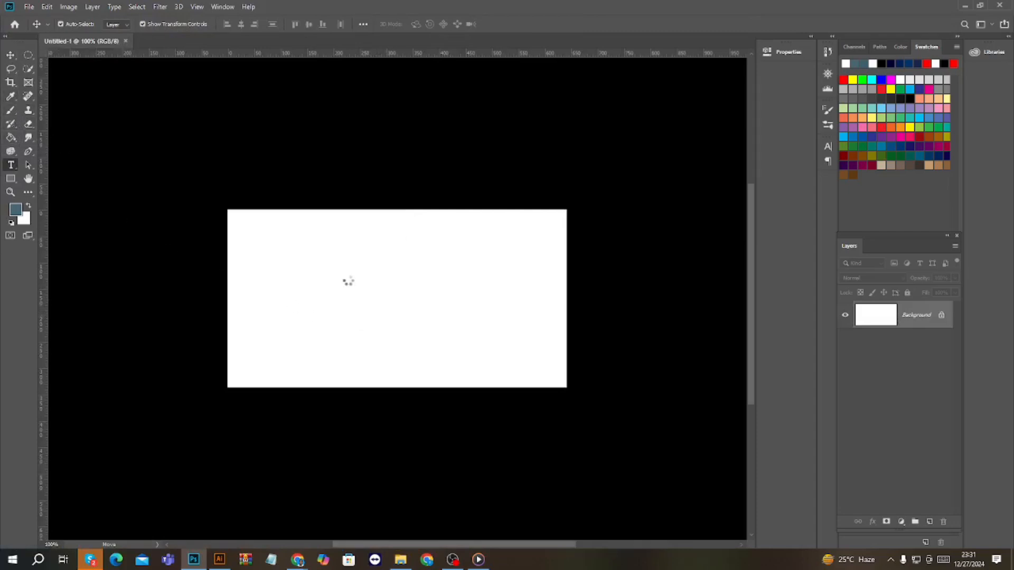
pyautogui.click(348, 275)
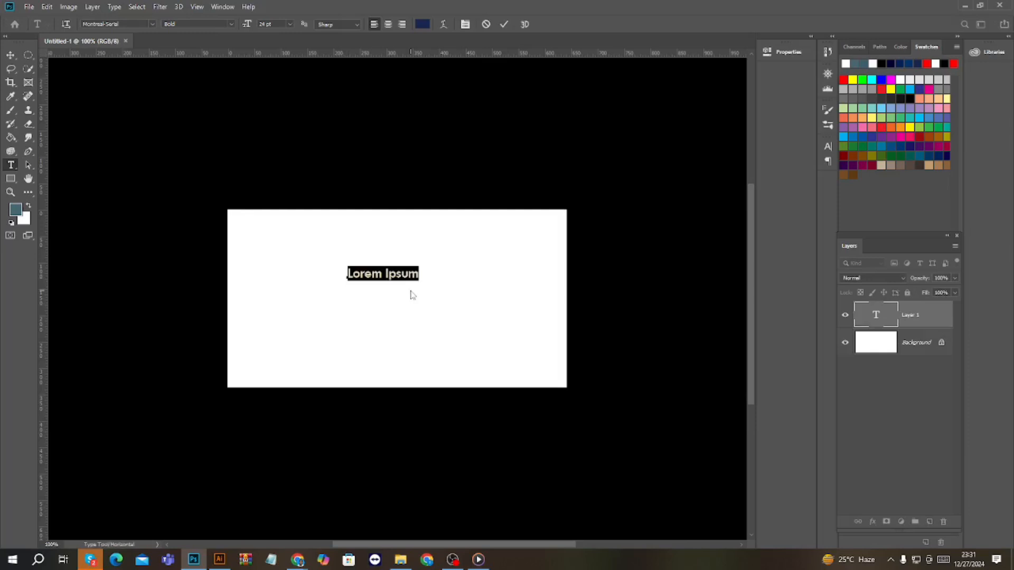
pyautogui.press('BackSpace')
pyautogui.write('ruman')
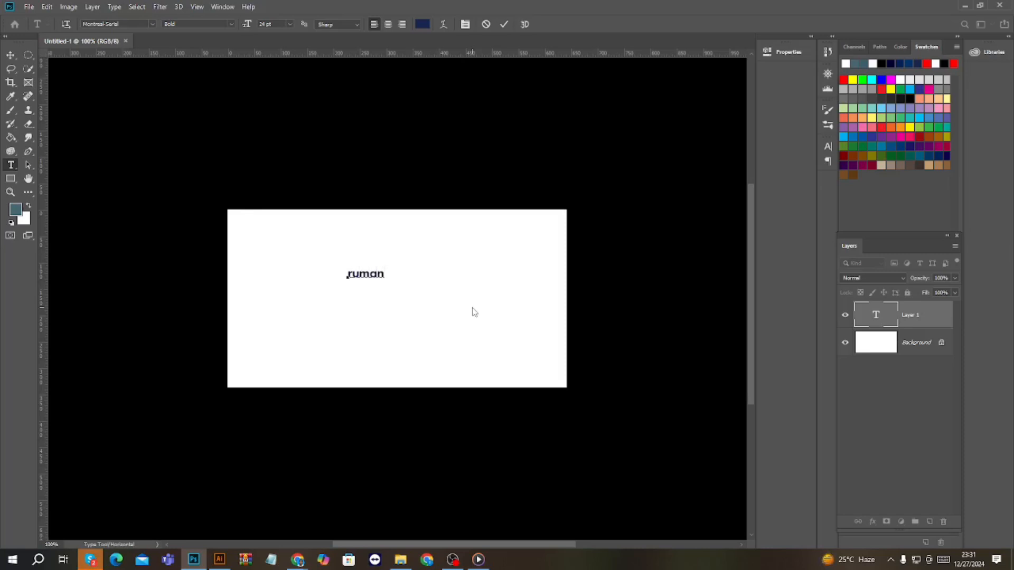
pyautogui.click(10, 55)
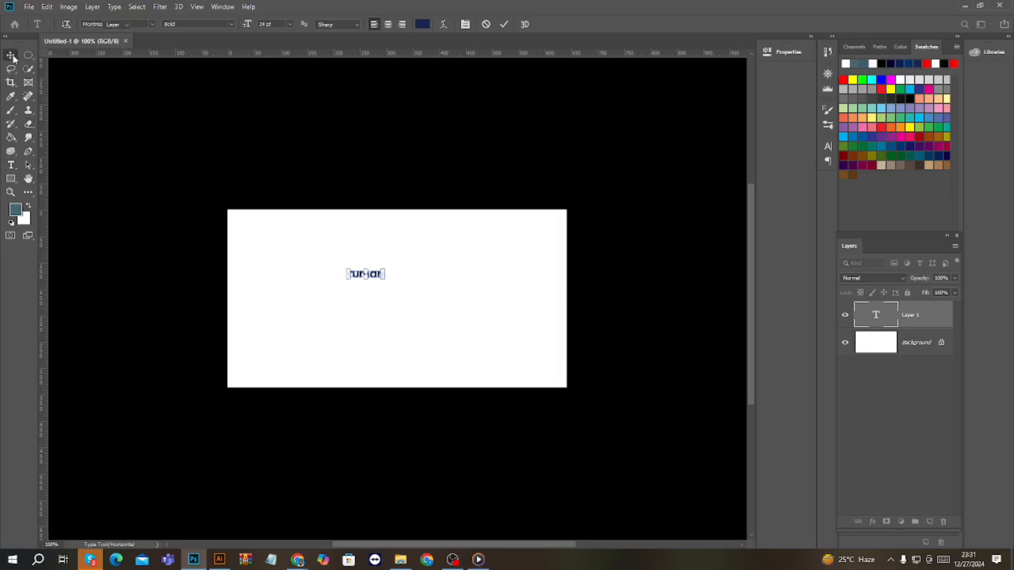
pyautogui.moveTo(384, 279); pyautogui.dragTo(517, 379)
# Examine the enlarged text's letter edges at high and low magnification to check how the pixels show in a raster document
pyautogui.scroll(5, 469, 340)
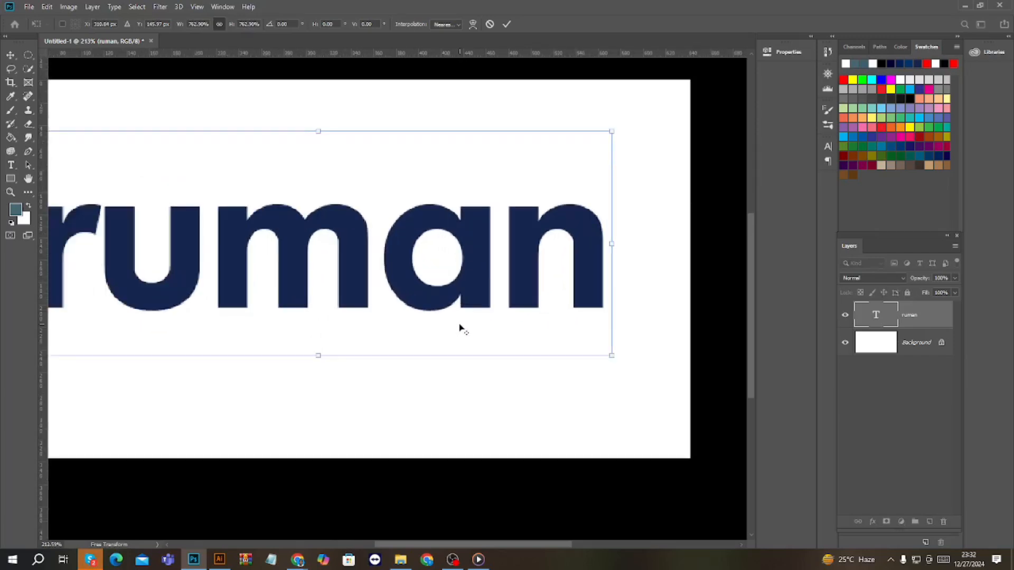
pyautogui.scroll(6, 474, 318)
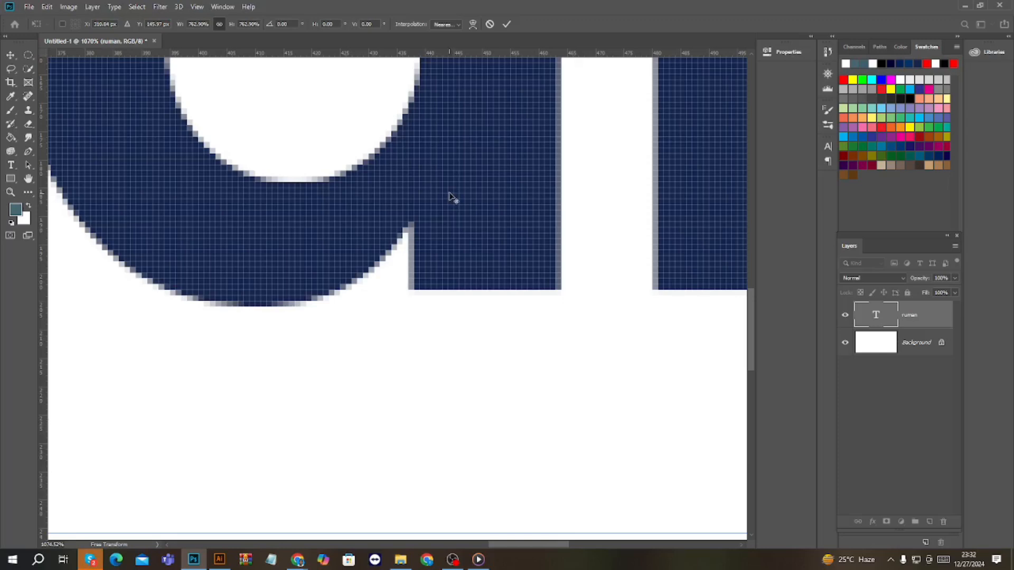
pyautogui.scroll(-1, 450, 197)
pyautogui.scroll(-5, 449, 192)
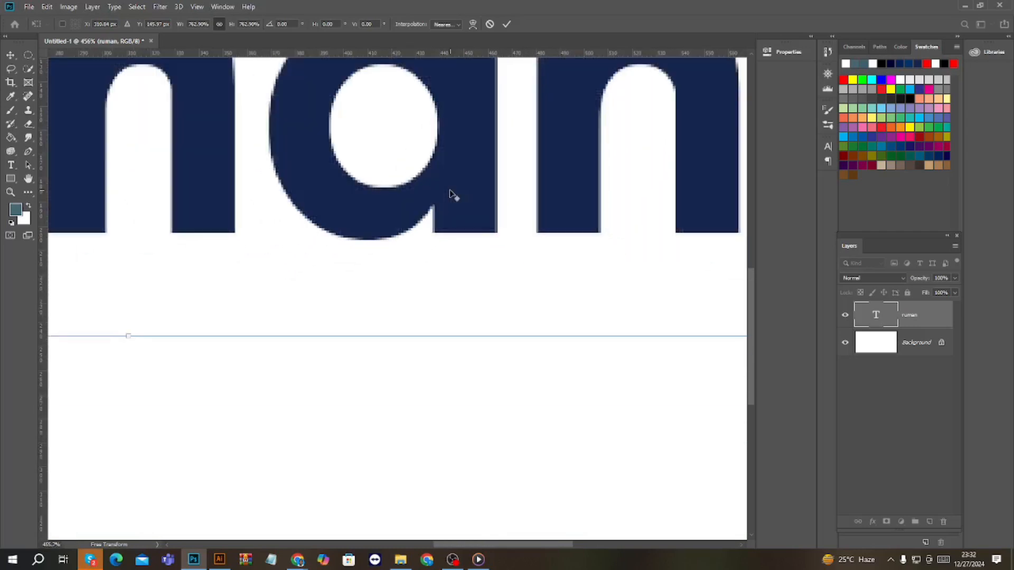
pyautogui.scroll(-3, 449, 190)
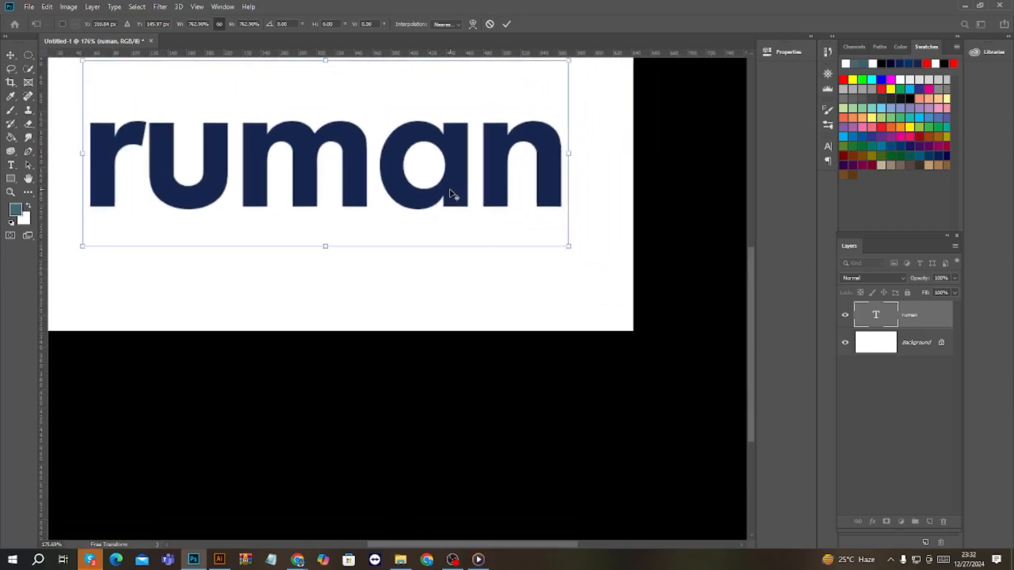
pyautogui.scroll(2, 449, 190)
pyautogui.scroll(5, 449, 191)
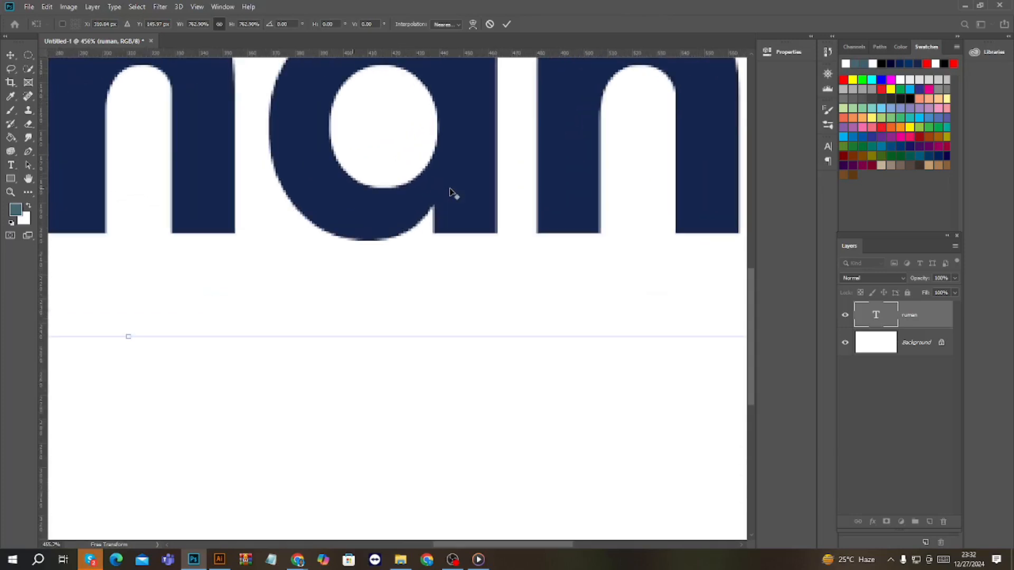
pyautogui.scroll(5, 450, 193)
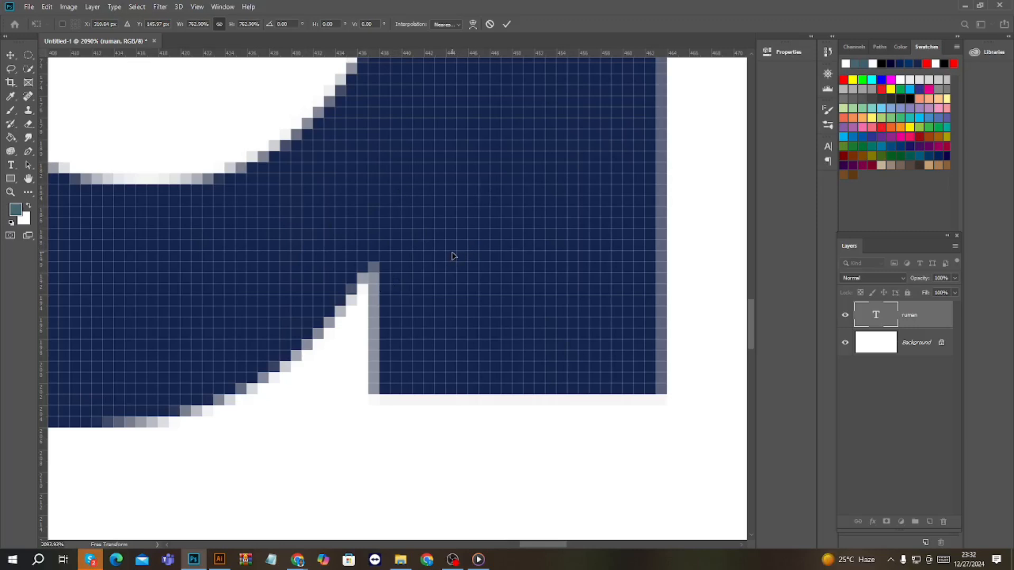
pyautogui.scroll(-5, 452, 256)
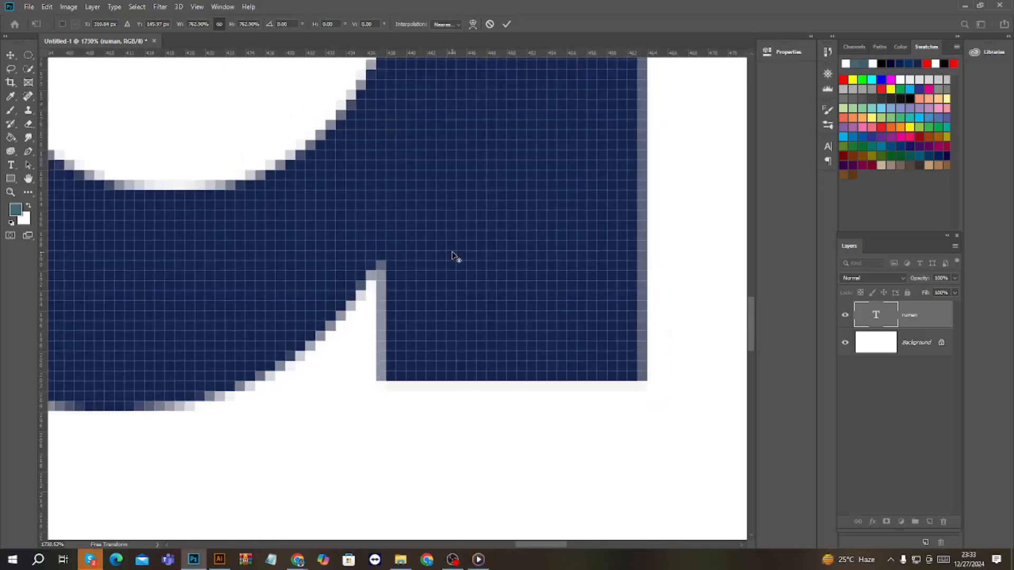
pyautogui.scroll(-8, 452, 256)
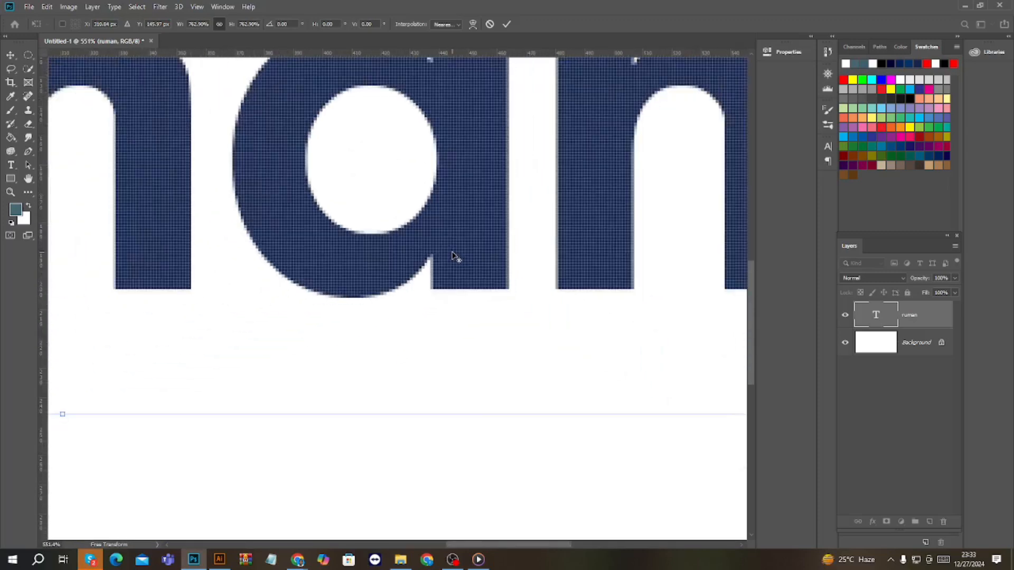
pyautogui.scroll(-3, 453, 256)
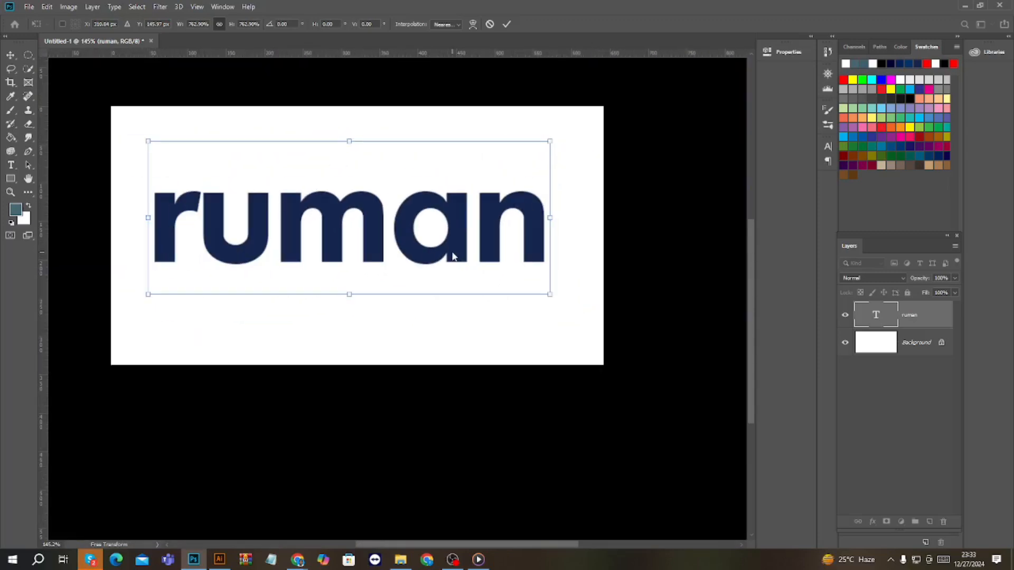